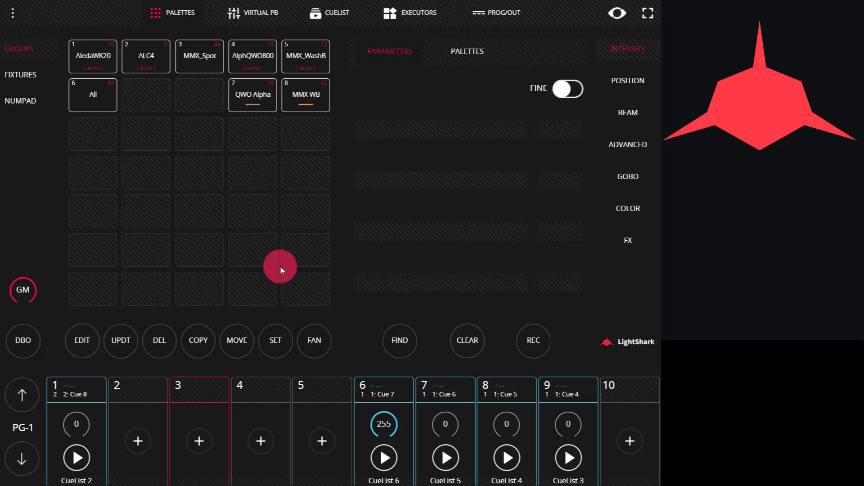
- Raise the CueList 2 virtual playback fader to 255 and play the cue list
{"action": "left_click", "coordinate": [269, 19]}
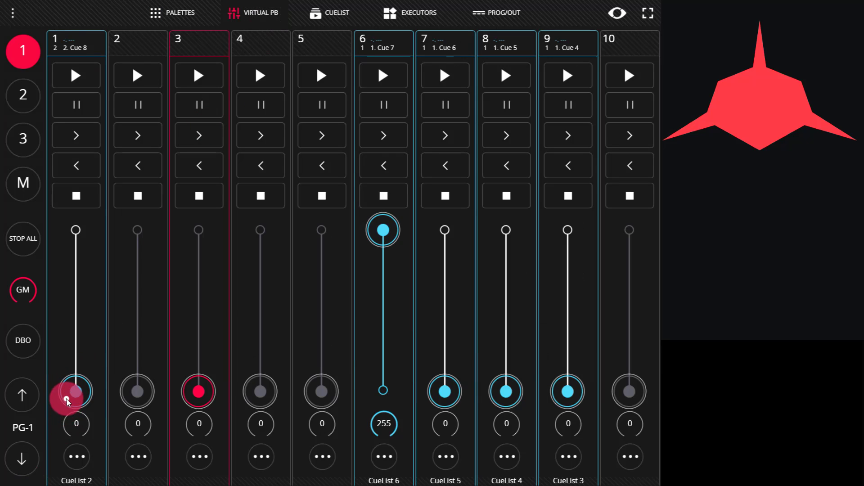
{"action": "left_click_drag", "start_coordinate": [66, 399], "coordinate": [82, 226]}
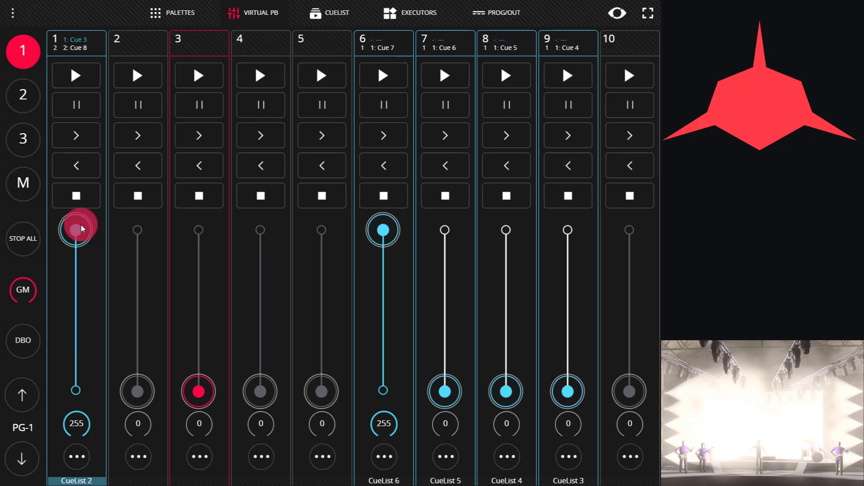
{"action": "left_click_drag", "start_coordinate": [82, 228], "coordinate": [77, 202]}
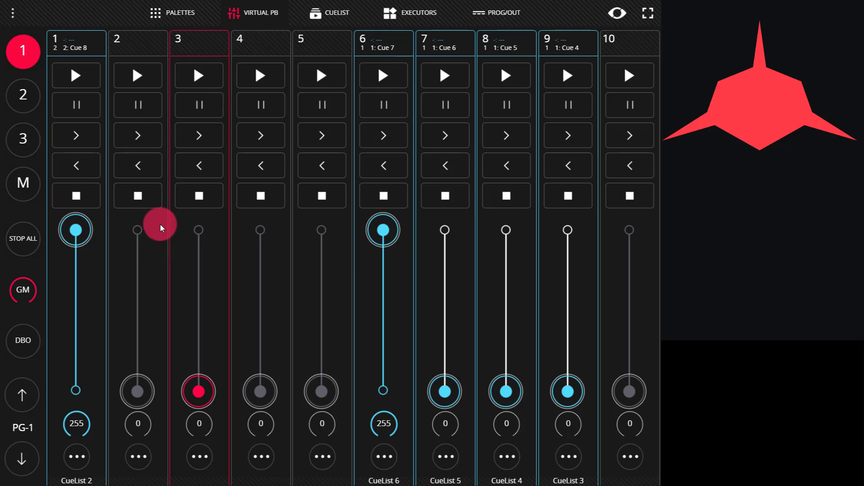
{"action": "left_click", "coordinate": [81, 76]}
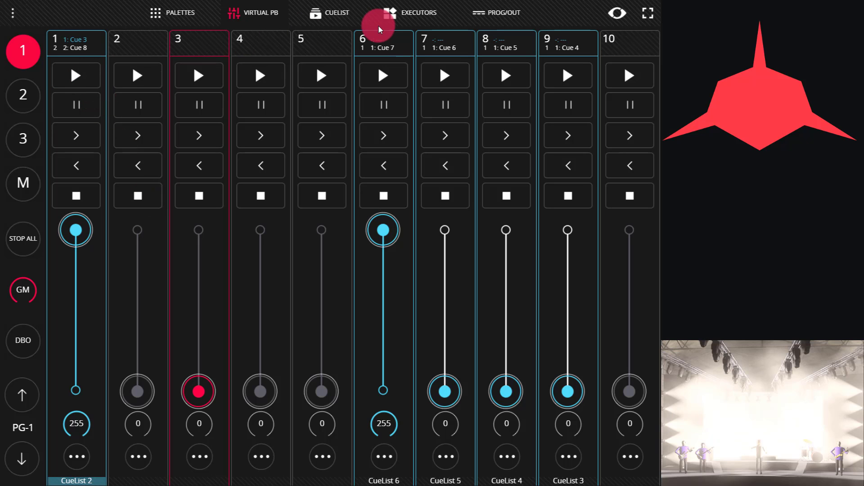
- Select the AledaWK20 group and apply the infinity-shaped position effect to it
{"action": "left_click", "coordinate": [155, 14]}
{"action": "left_click", "coordinate": [90, 58]}
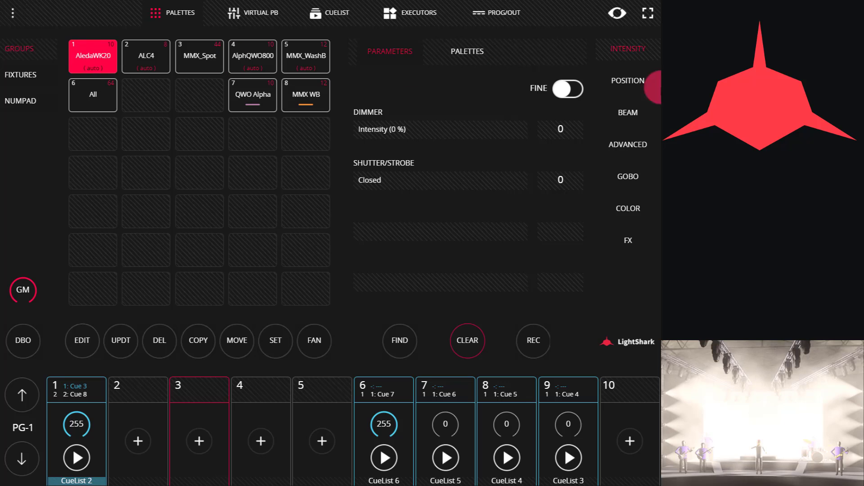
{"action": "left_click", "coordinate": [622, 233]}
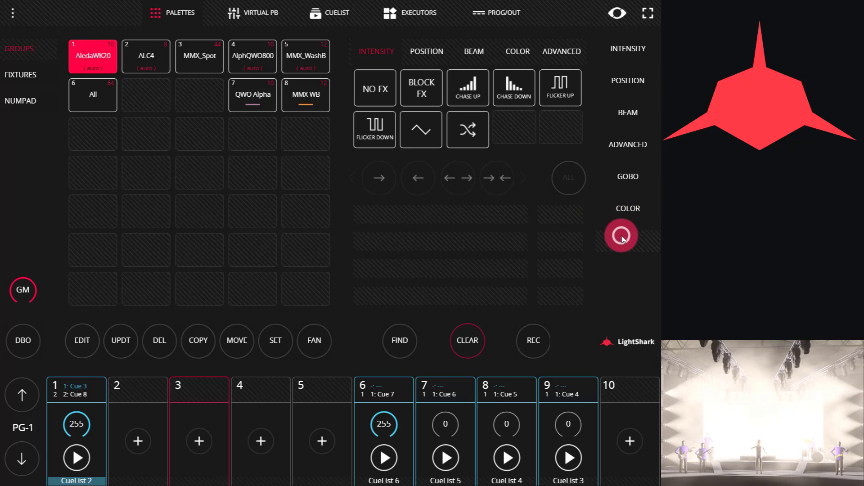
{"action": "left_click_drag", "start_coordinate": [514, 91], "coordinate": [585, 115]}
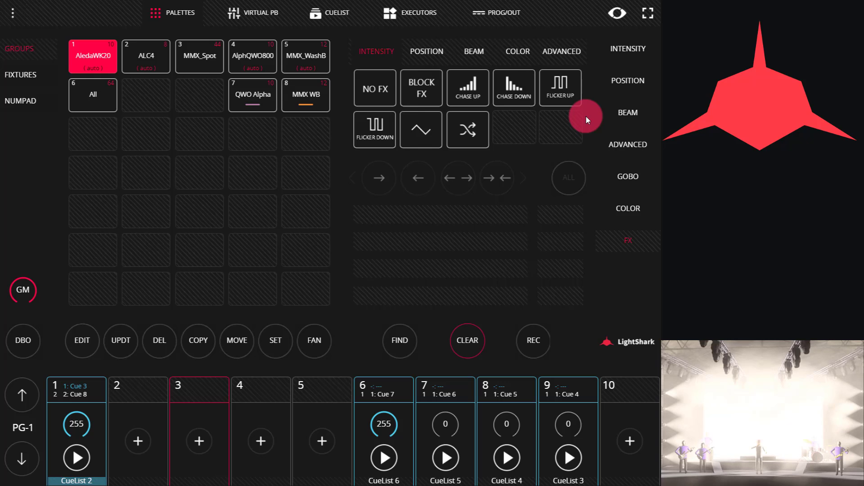
{"action": "left_click", "coordinate": [428, 57]}
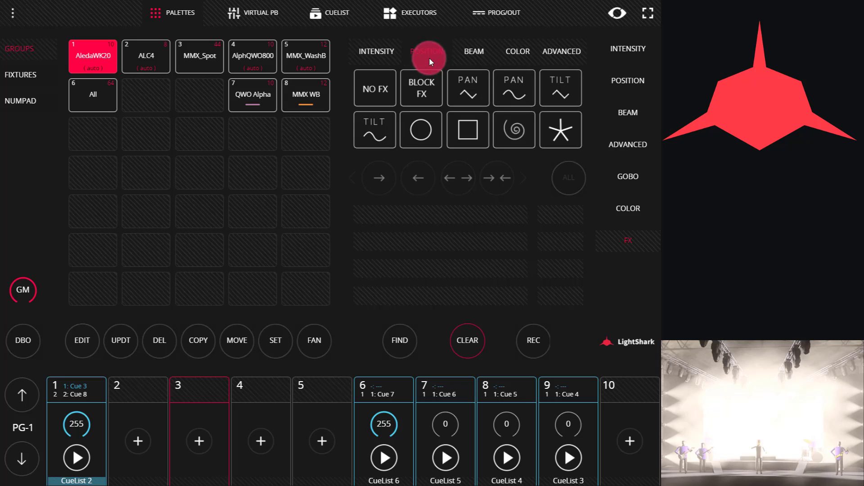
{"action": "left_click_drag", "start_coordinate": [387, 147], "coordinate": [548, 88]}
{"action": "left_click_drag", "start_coordinate": [433, 124], "coordinate": [519, 94]}
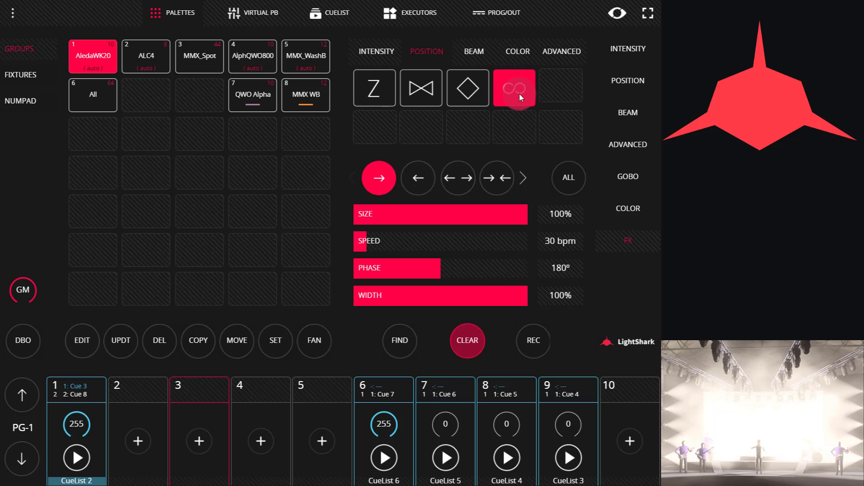
- Light up the selected AledaWK20 fixtures with Find
{"action": "left_click", "coordinate": [264, 101]}
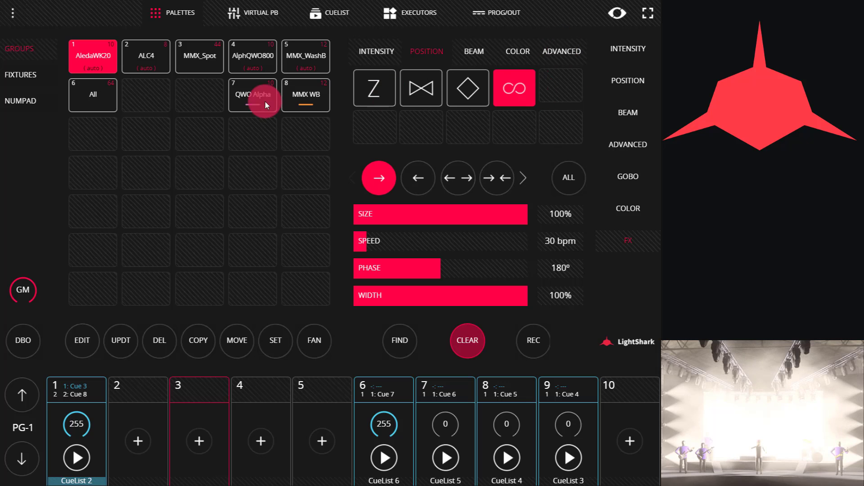
{"action": "left_click", "coordinate": [81, 338]}
{"action": "left_click", "coordinate": [386, 340]}
{"action": "left_click", "coordinate": [508, 96]}
- Stop the CueList 2 playback and return to the effect settings
{"action": "left_click", "coordinate": [250, 14]}
{"action": "left_click", "coordinate": [86, 138]}
{"action": "left_click", "coordinate": [76, 195]}
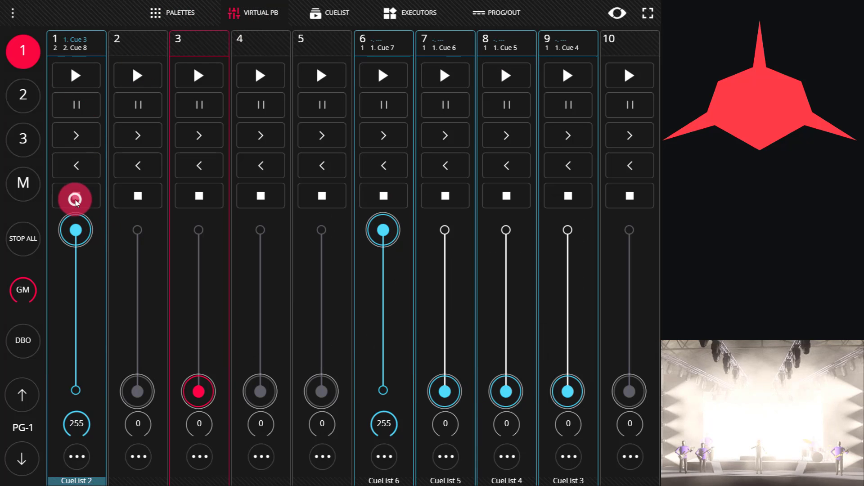
{"action": "left_click", "coordinate": [156, 13]}
- Try the diamond position effect on the AledaWK20 group, and switch to the bow-tie effect
{"action": "left_click", "coordinate": [533, 160]}
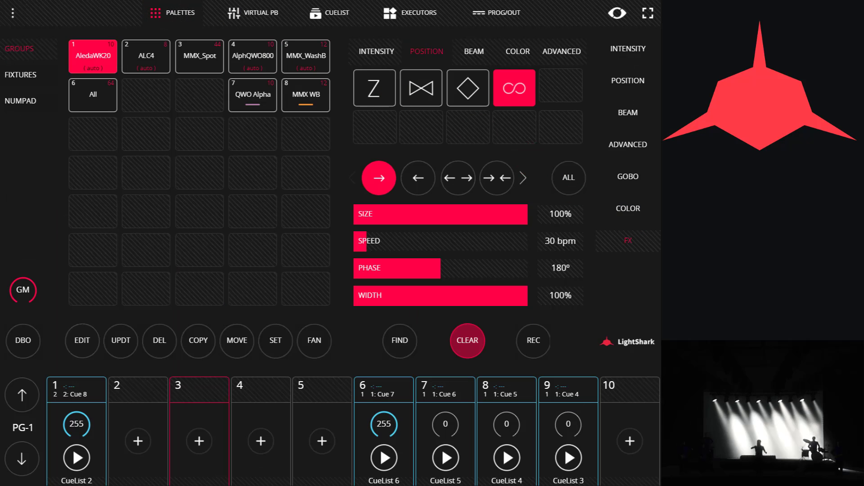
{"action": "left_click", "coordinate": [468, 86]}
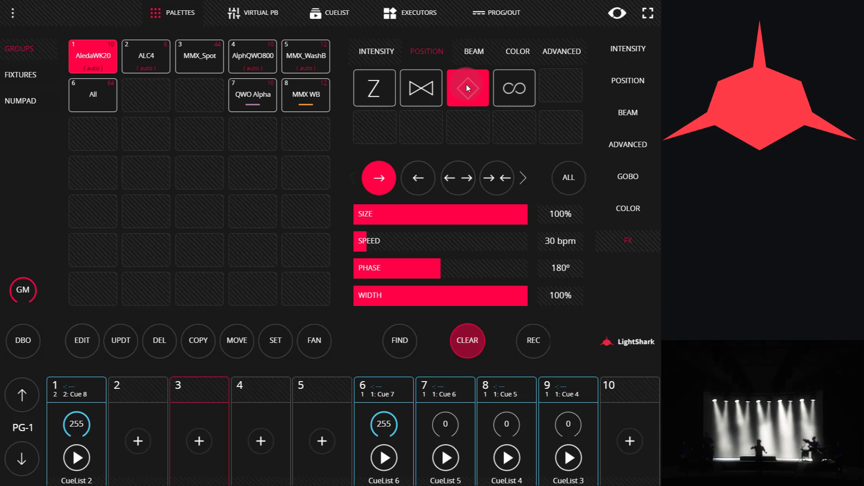
{"action": "left_click", "coordinate": [428, 86]}
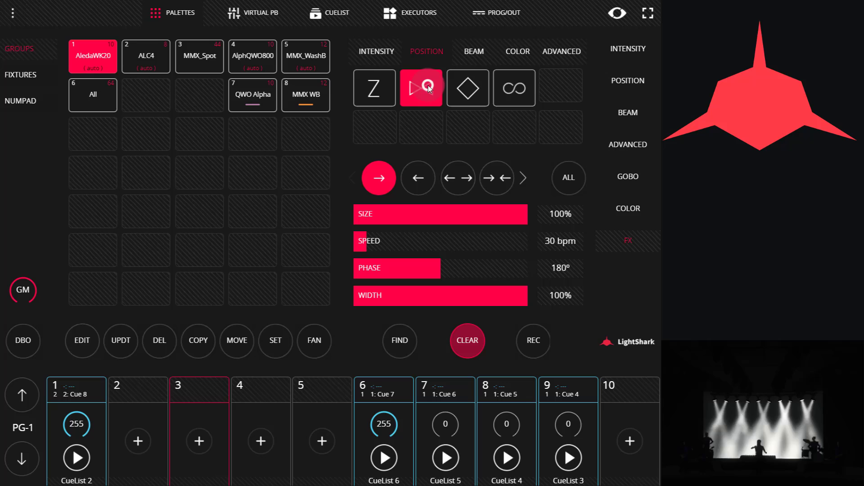
- Vary the bow-tie effect's phase through 270°, 360°, 0° and 293°, ending at 180°
{"action": "left_click", "coordinate": [430, 272]}
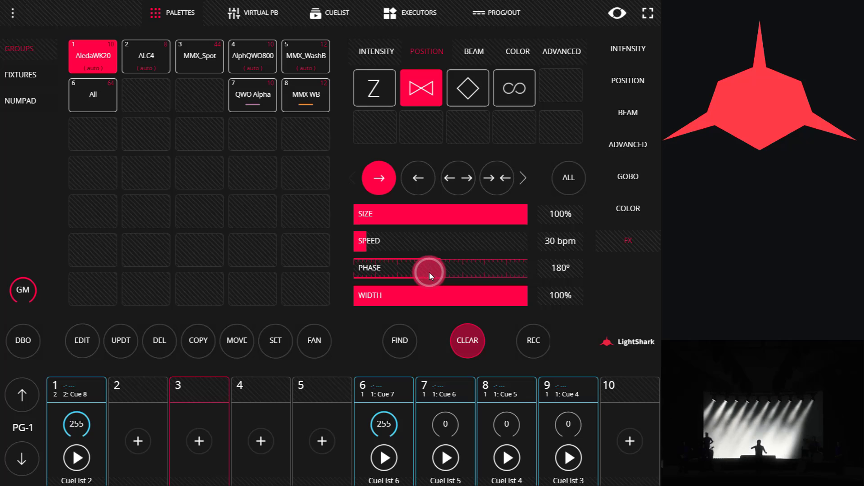
{"action": "left_click_drag", "start_coordinate": [429, 272], "coordinate": [517, 277]}
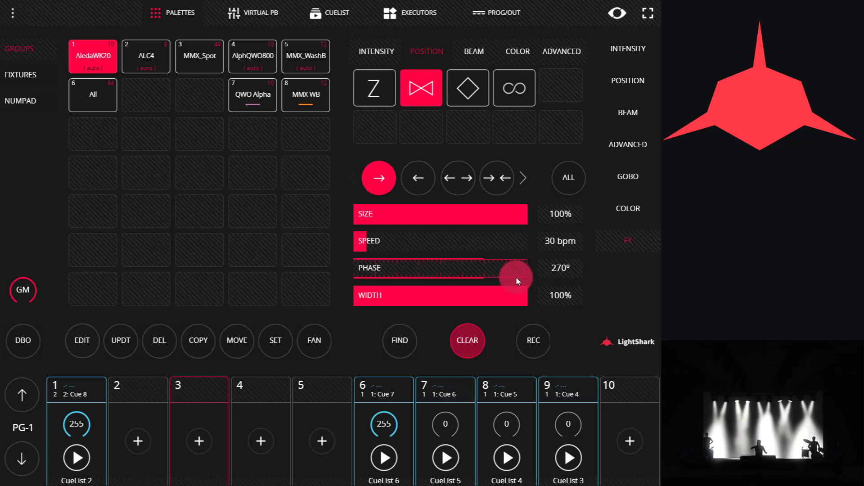
{"action": "left_click_drag", "start_coordinate": [516, 276], "coordinate": [648, 281]}
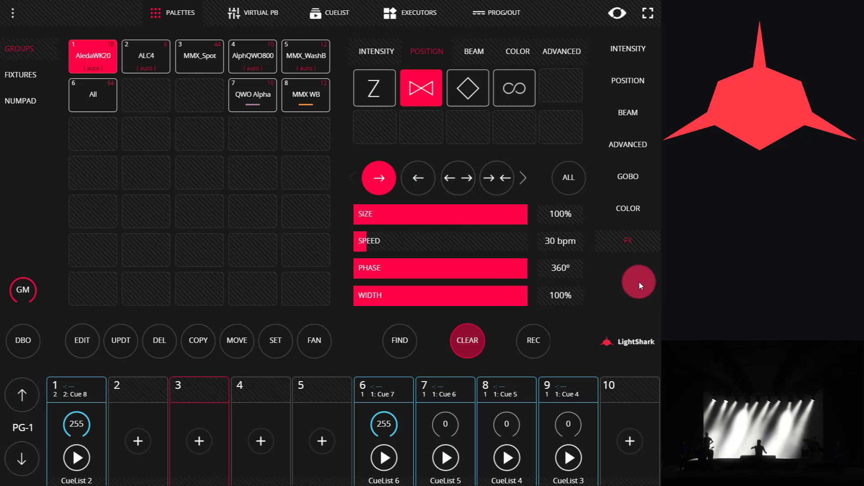
{"action": "mouse_move", "coordinate": [492, 268]}
{"action": "left_mouse_down"}
{"action": "mouse_move", "coordinate": [510, 270]}
{"action": "mouse_move", "coordinate": [2, 260]}
{"action": "mouse_move", "coordinate": [432, 267]}
{"action": "left_mouse_up"}
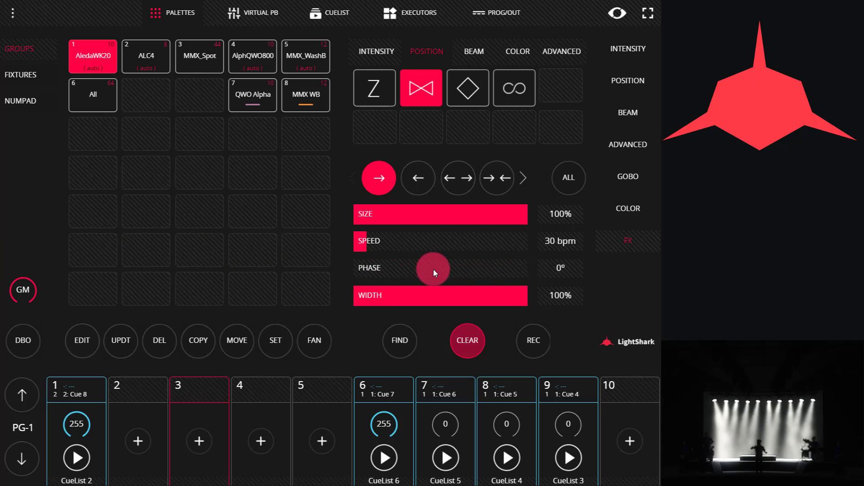
{"action": "left_click_drag", "start_coordinate": [377, 262], "coordinate": [550, 274]}
{"action": "left_click", "coordinate": [611, 269]}
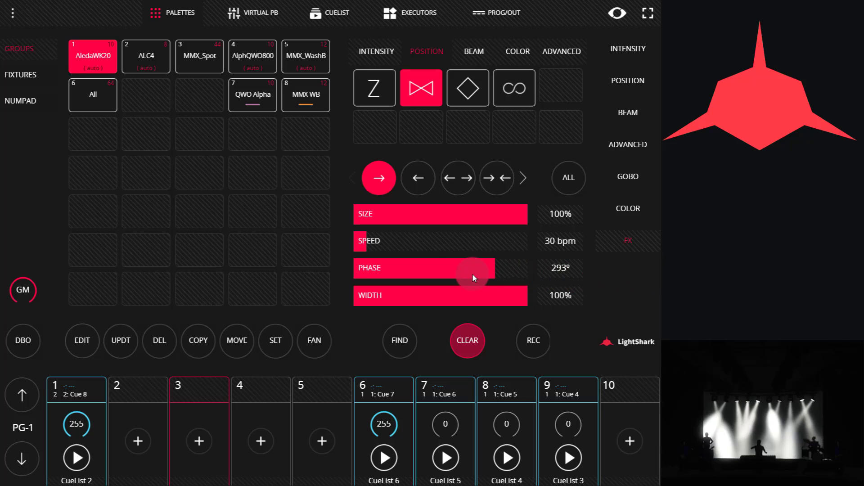
{"action": "left_click_drag", "start_coordinate": [479, 268], "coordinate": [377, 269]}
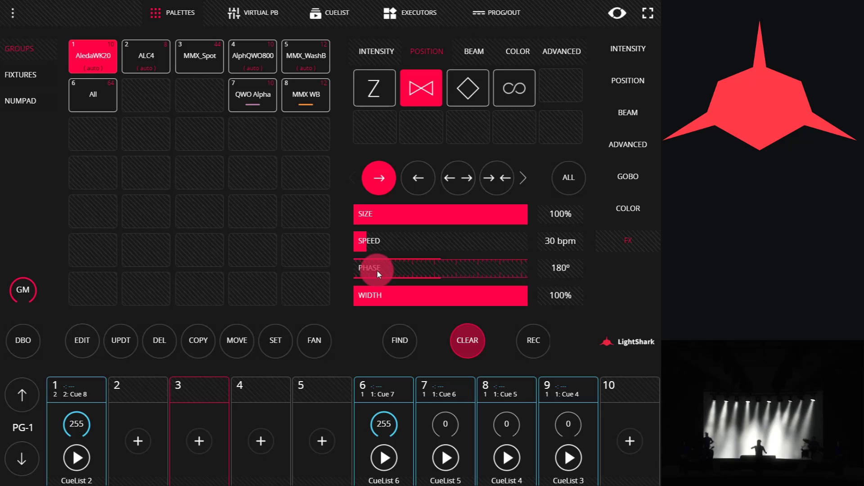
- Try the outward and inward directions for the bow-tie effect, and return to the forward direction
{"action": "left_click_drag", "start_coordinate": [535, 187], "coordinate": [345, 178]}
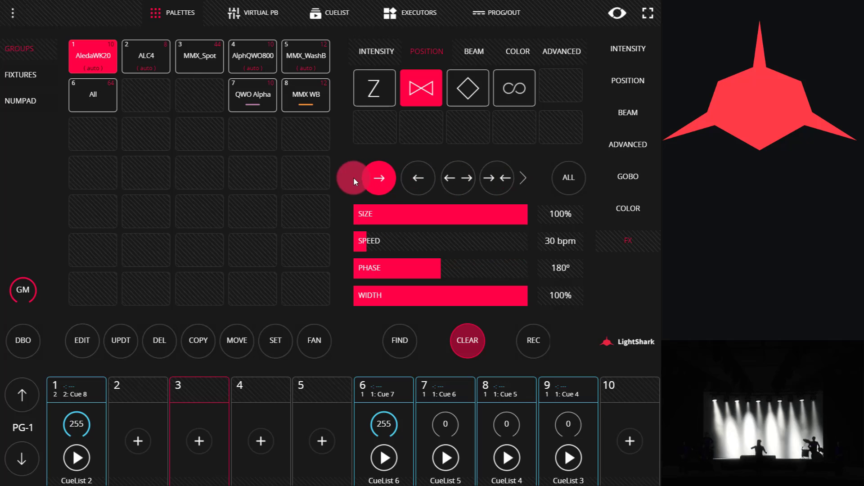
{"action": "left_click", "coordinate": [447, 179]}
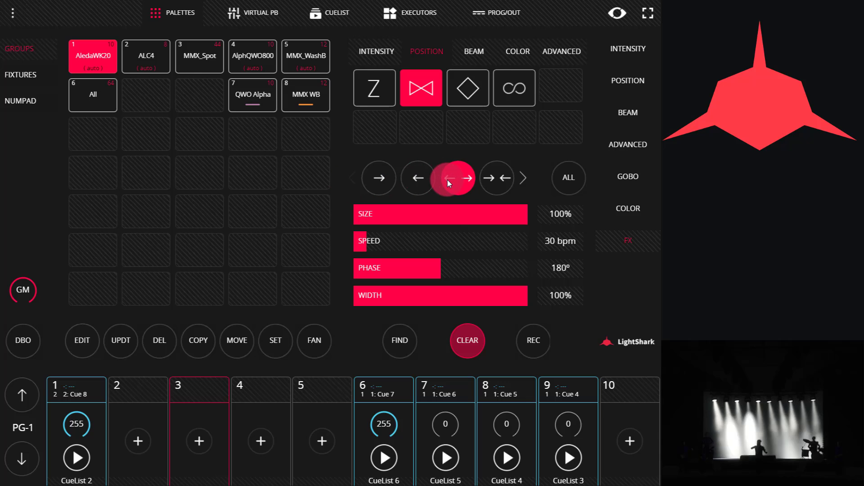
{"action": "left_click", "coordinate": [502, 175]}
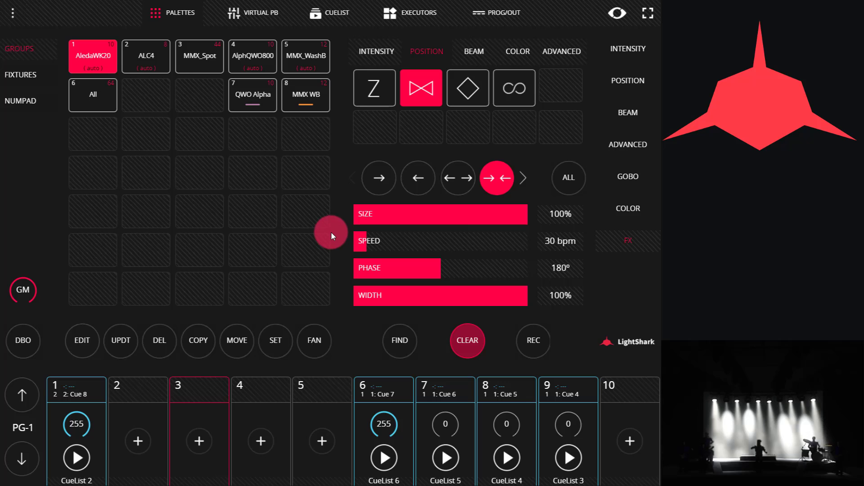
{"action": "left_click", "coordinate": [371, 178]}
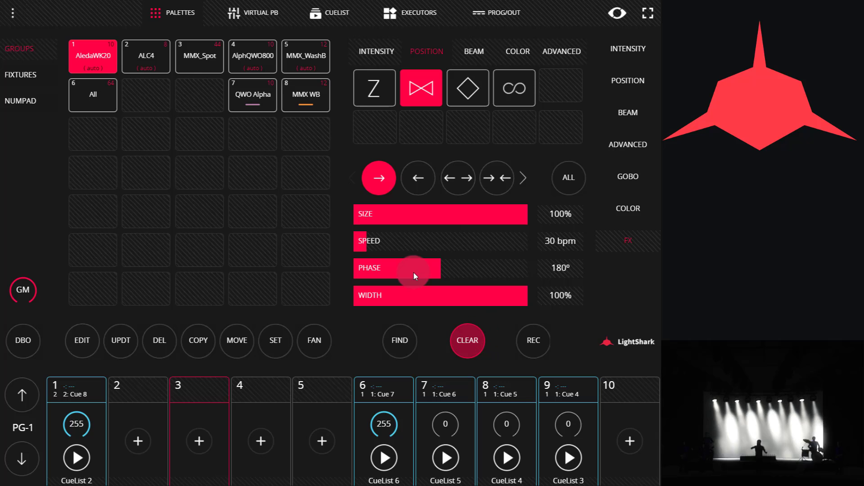
- Set the bow-tie effect's phase to 274° and its speed to 8 bpm
{"action": "left_click_drag", "start_coordinate": [414, 273], "coordinate": [503, 272]}
{"action": "mouse_move", "coordinate": [363, 231]}
{"action": "left_mouse_down"}
{"action": "mouse_move", "coordinate": [372, 241]}
{"action": "mouse_move", "coordinate": [359, 248]}
{"action": "left_mouse_up"}
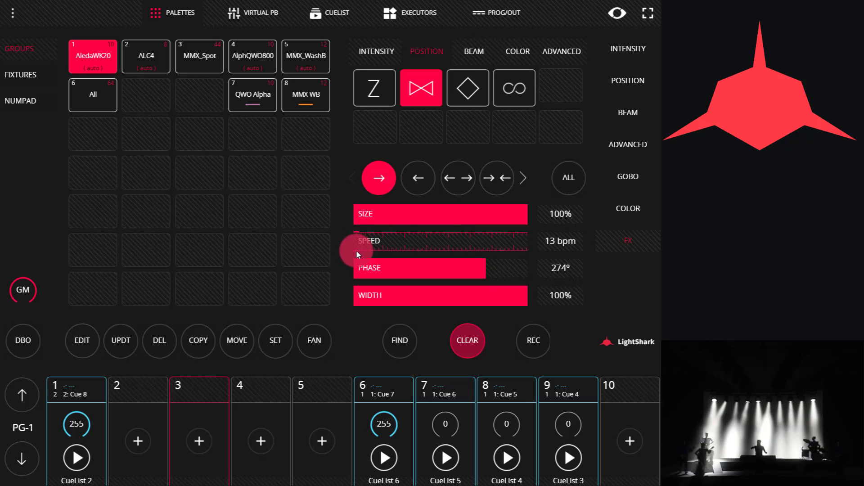
{"action": "left_click_drag", "start_coordinate": [355, 250], "coordinate": [353, 252]}
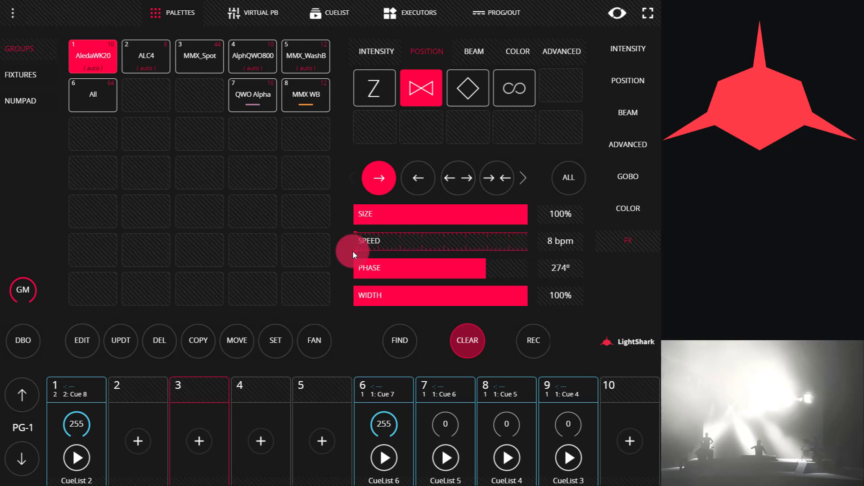
- Reduce the bow-tie effect's size to 61%
{"action": "left_click_drag", "start_coordinate": [520, 220], "coordinate": [383, 219]}
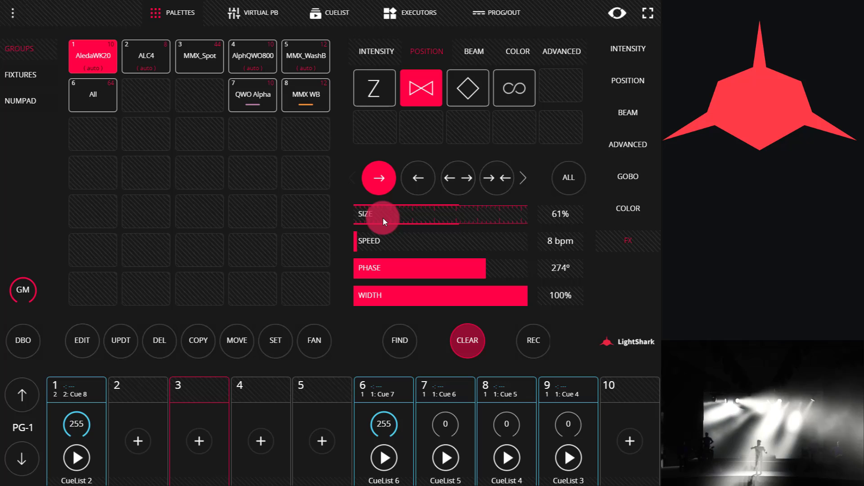
{"action": "left_click_drag", "start_coordinate": [383, 217], "coordinate": [383, 217]}
{"action": "left_click", "coordinate": [512, 219]}
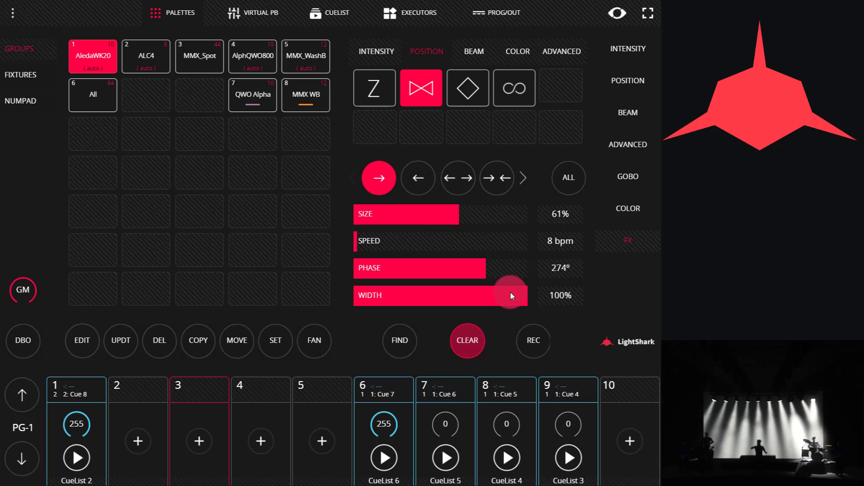
- Clear the programmed effect and selection, and view the fixture layout of the All group
{"action": "left_click", "coordinate": [477, 340]}
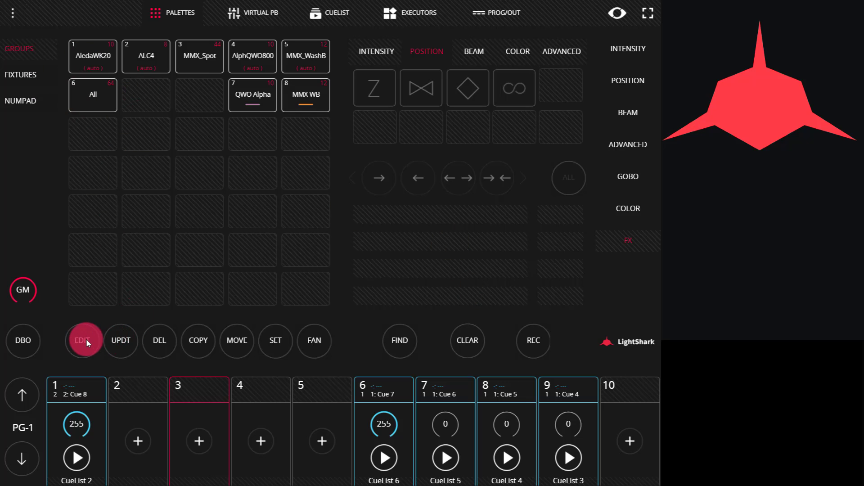
{"action": "left_click", "coordinate": [93, 104]}
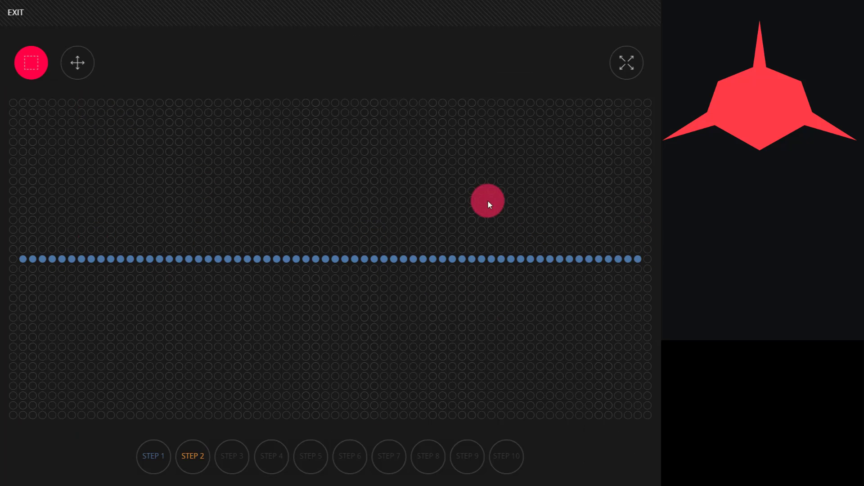
{"action": "left_click", "coordinate": [15, 13]}
- Select the QWO Alpha group and examine how its fixtures are arranged in the layout grid
{"action": "left_click", "coordinate": [270, 108]}
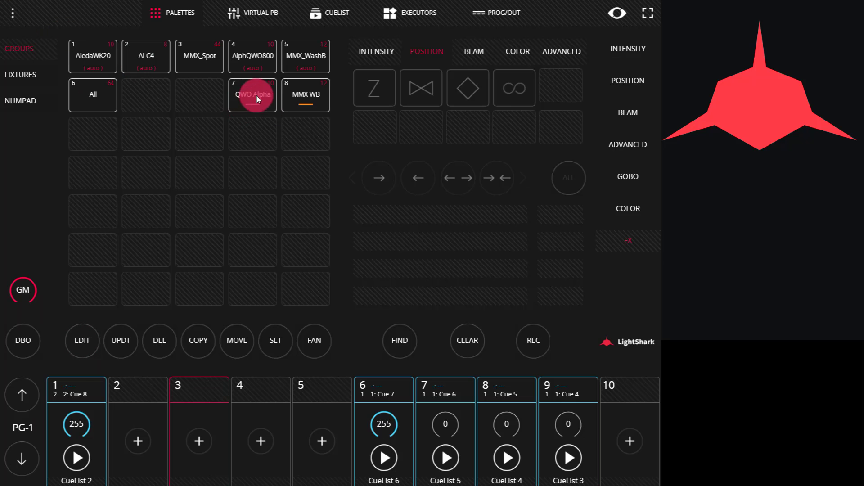
{"action": "left_click", "coordinate": [255, 95]}
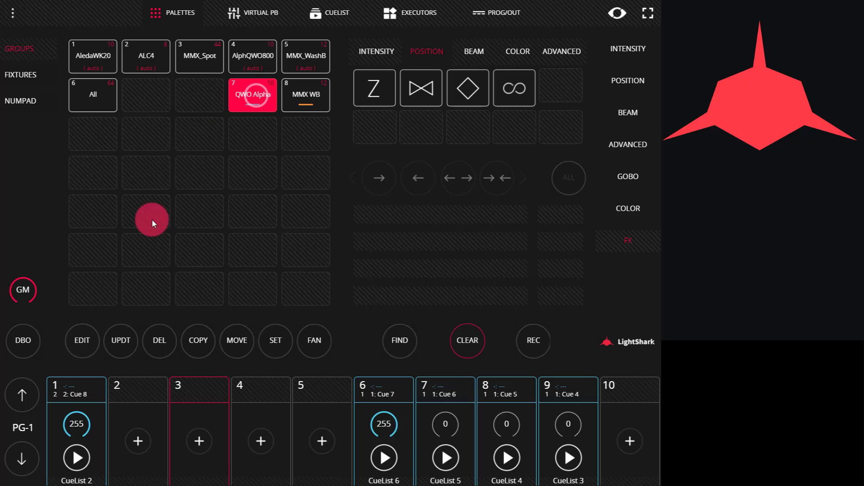
{"action": "left_click", "coordinate": [87, 341]}
{"action": "left_click", "coordinate": [256, 96]}
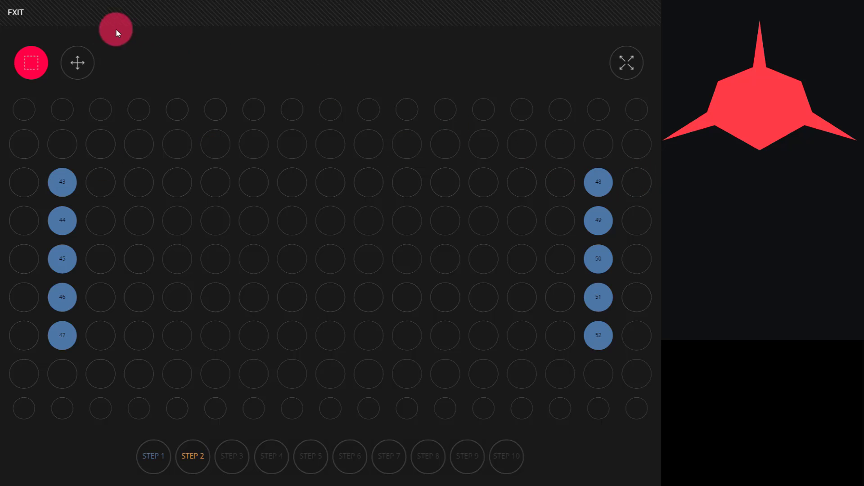
{"action": "left_click", "coordinate": [14, 11]}
- Select only the MMX WB group and examine how its fixtures and steps are arranged in the layout grid
{"action": "left_click", "coordinate": [306, 95]}
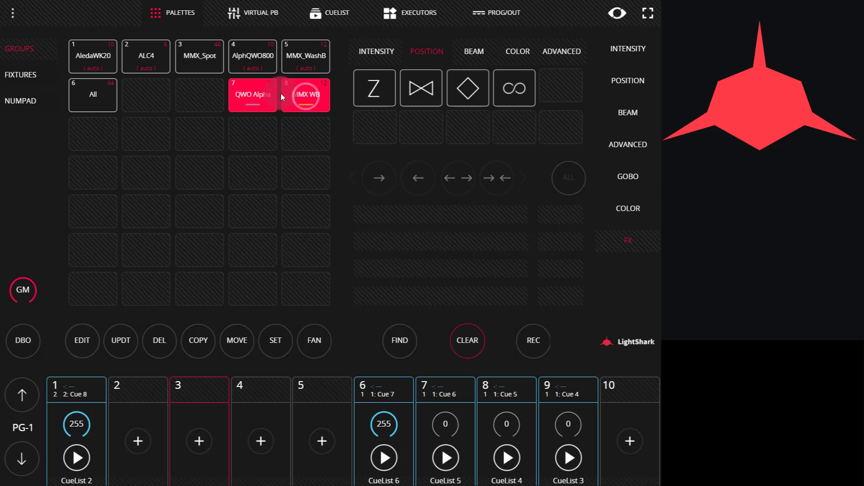
{"action": "left_click", "coordinate": [268, 93]}
{"action": "left_click", "coordinate": [298, 101]}
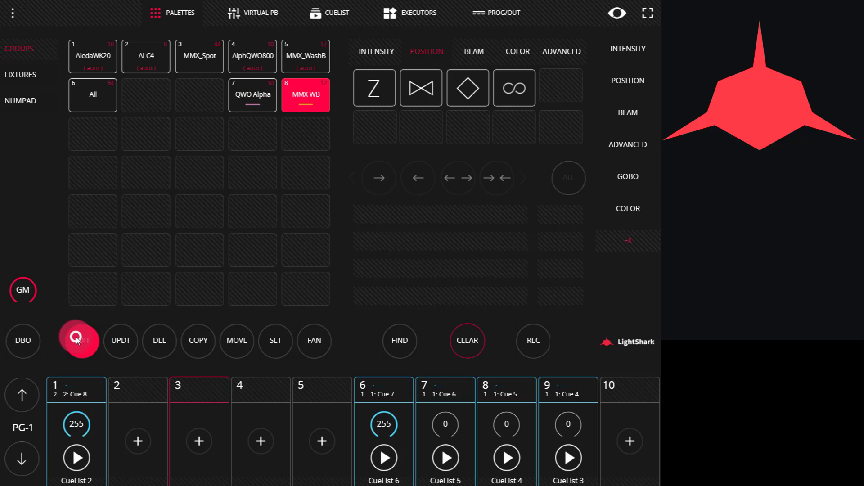
{"action": "left_click", "coordinate": [284, 101]}
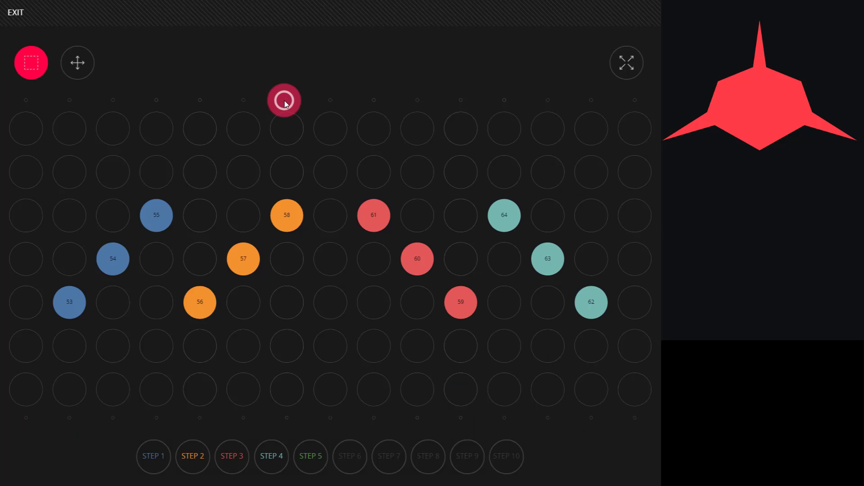
{"action": "left_click", "coordinate": [66, 48]}
{"action": "left_click", "coordinate": [21, 13]}
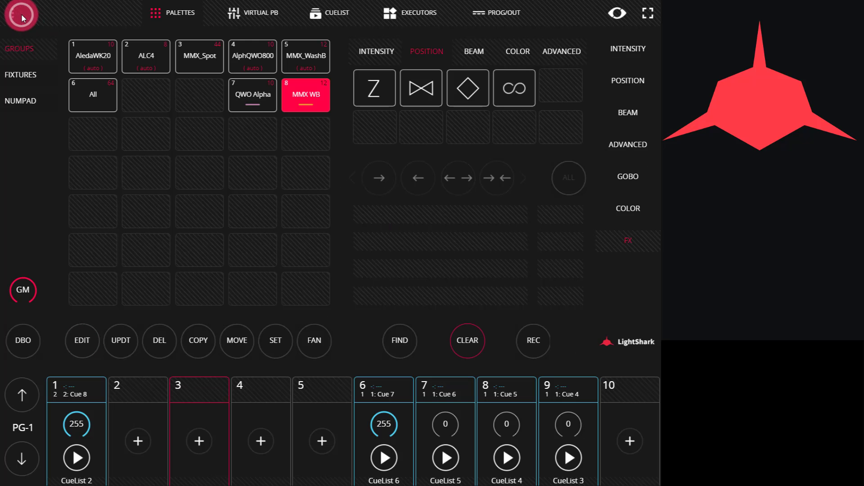
- Deselect MMX WB, select the QWO Alpha group, and open its fixture layout for editing
{"action": "left_click", "coordinate": [306, 99]}
{"action": "left_click", "coordinate": [305, 98]}
{"action": "left_click", "coordinate": [305, 100]}
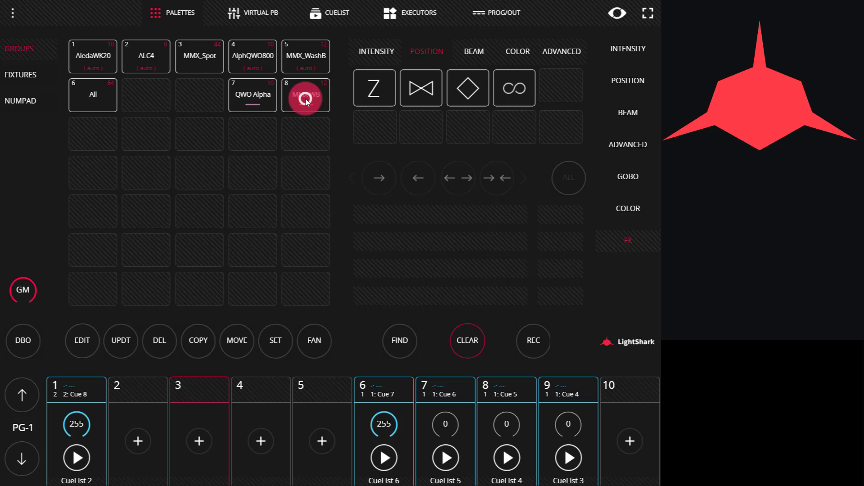
{"action": "left_click", "coordinate": [263, 101]}
{"action": "left_click", "coordinate": [81, 329]}
{"action": "left_click", "coordinate": [229, 97]}
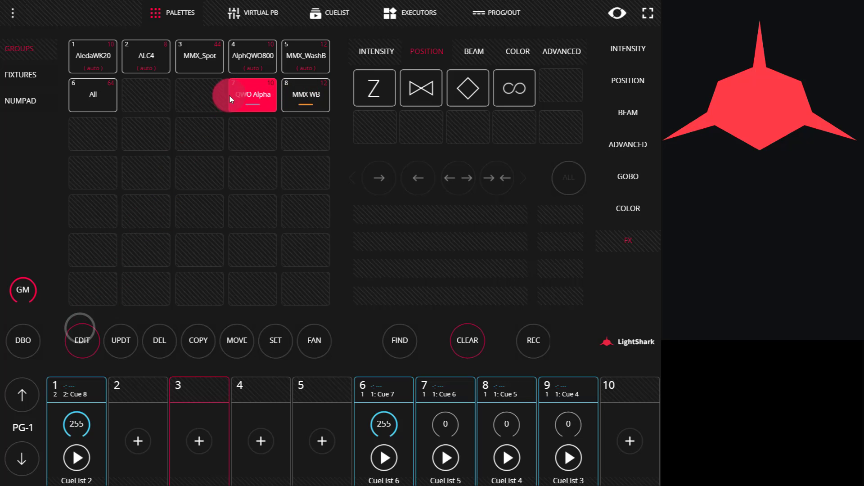
{"action": "left_click", "coordinate": [230, 95]}
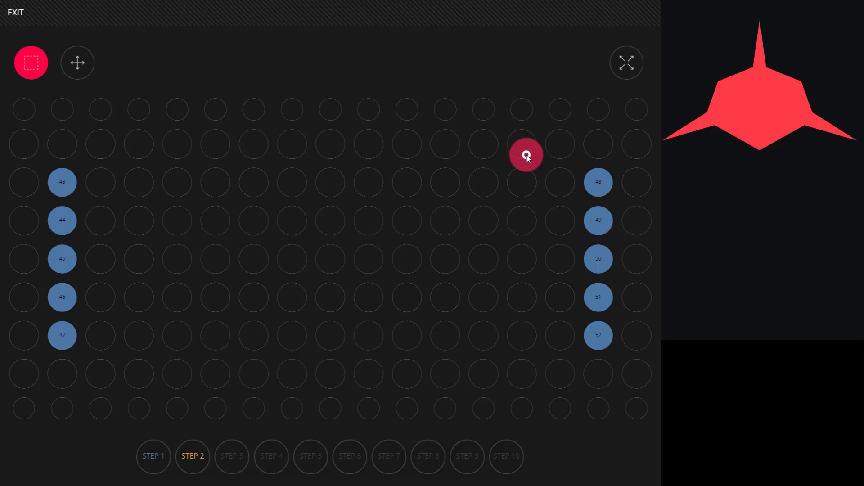
- Assign fixtures 44 and 49 in the QWO Alpha layout to step 2
{"action": "left_click", "coordinate": [595, 226]}
{"action": "left_click", "coordinate": [20, 214]}
{"action": "left_click", "coordinate": [60, 222]}
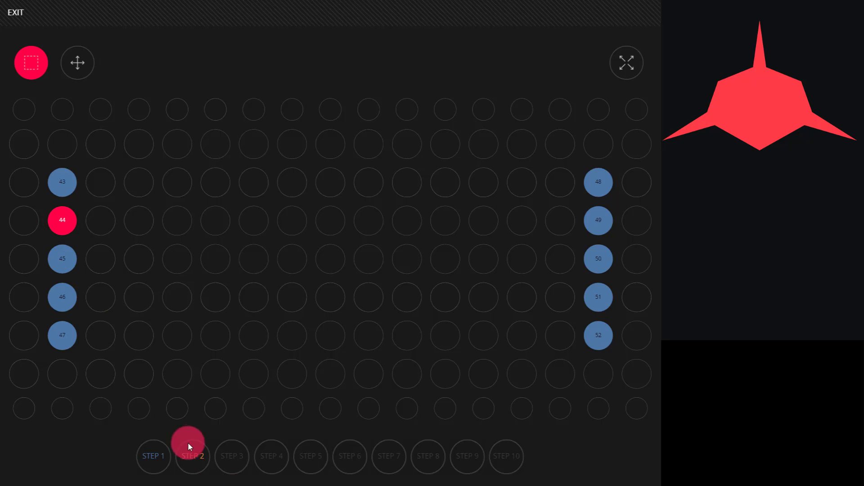
{"action": "left_click", "coordinate": [197, 459]}
{"action": "left_click", "coordinate": [84, 259]}
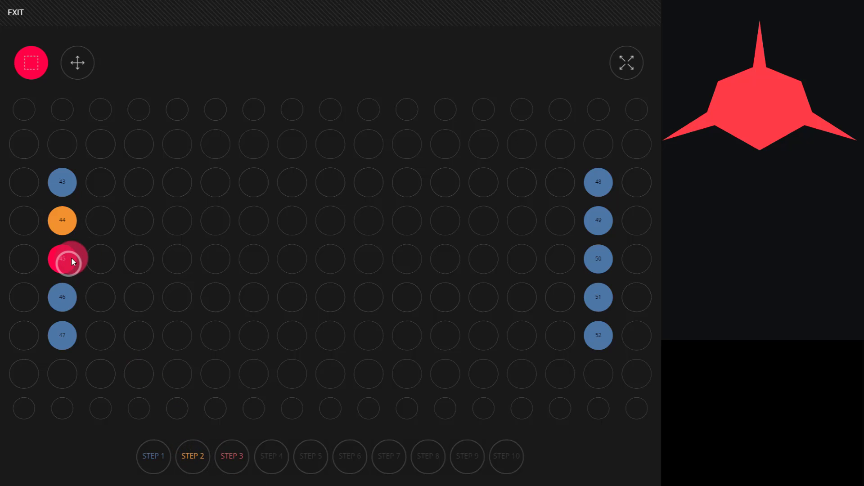
{"action": "left_click", "coordinate": [70, 255]}
{"action": "left_click", "coordinate": [585, 213]}
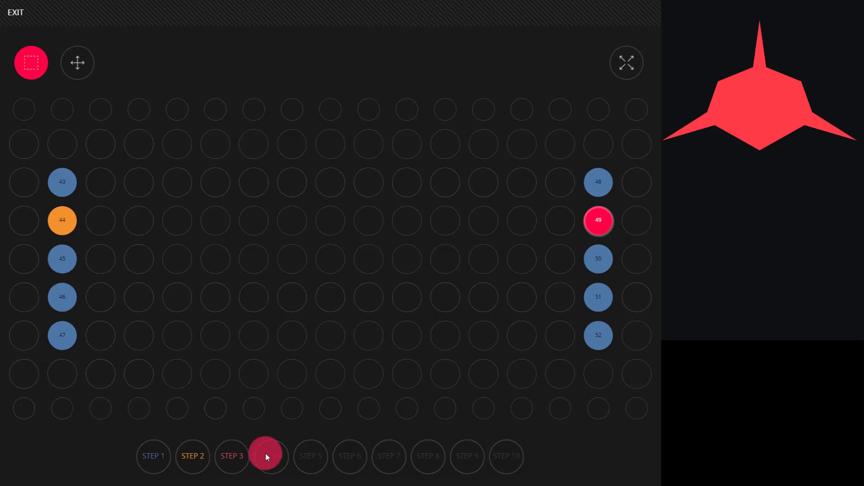
{"action": "left_click", "coordinate": [176, 458]}
- Assign fixtures 45, 46, 50 and 51 in the QWO Alpha layout to step 3
{"action": "left_click", "coordinate": [598, 246]}
{"action": "left_click", "coordinate": [58, 265]}
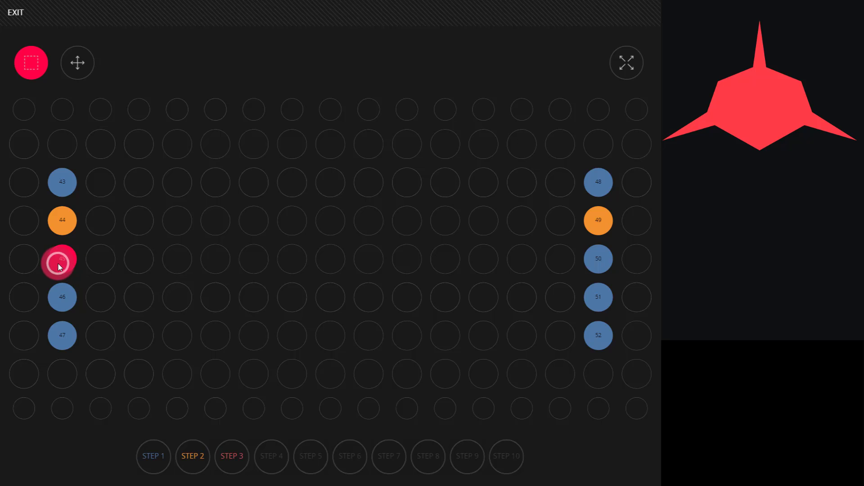
{"action": "left_click_drag", "start_coordinate": [41, 240], "coordinate": [617, 306]}
{"action": "left_click", "coordinate": [227, 459]}
{"action": "left_click", "coordinate": [342, 278]}
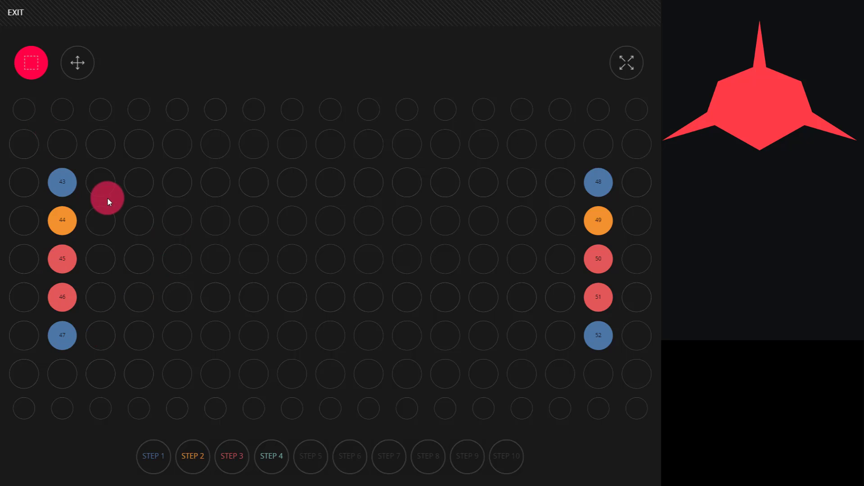
- Assign fixtures 43 and 48 to step 4 and leave the QWO Alpha layout
{"action": "left_click", "coordinate": [67, 181]}
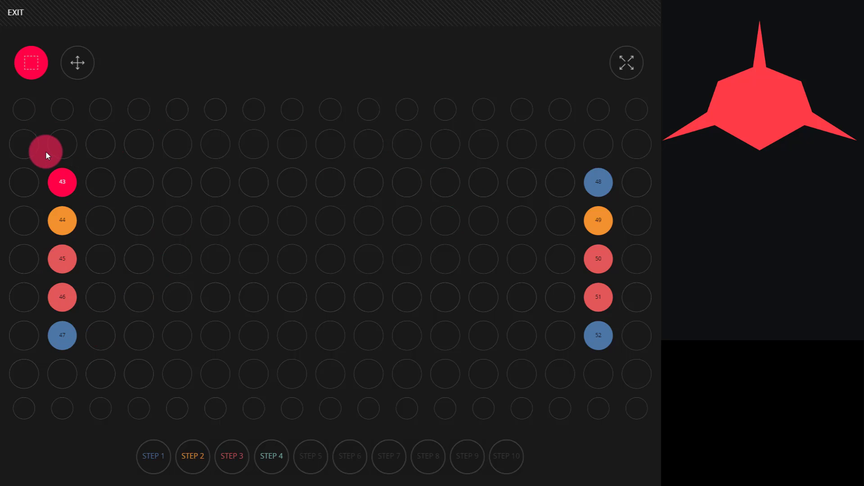
{"action": "left_click_drag", "start_coordinate": [39, 149], "coordinate": [613, 198]}
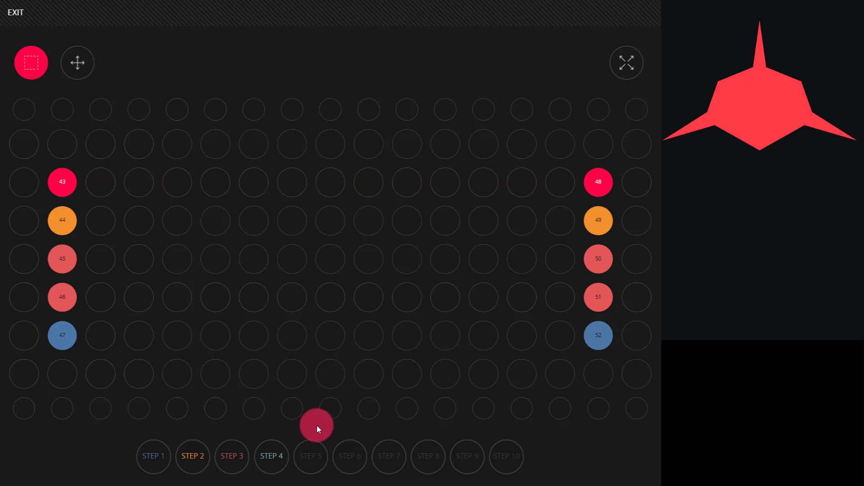
{"action": "left_click", "coordinate": [273, 457]}
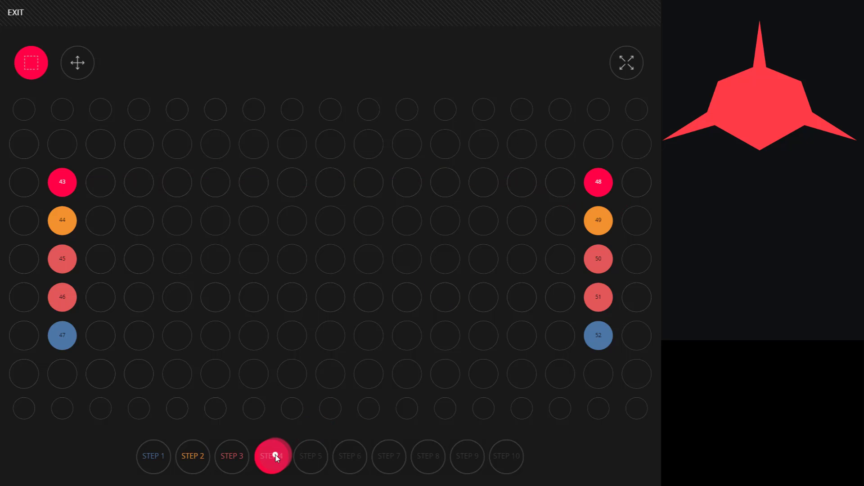
{"action": "left_click", "coordinate": [18, 13]}
- Look up the stored position palettes for the QWO Alpha group and for the AledaWK20 group
{"action": "left_click", "coordinate": [522, 86]}
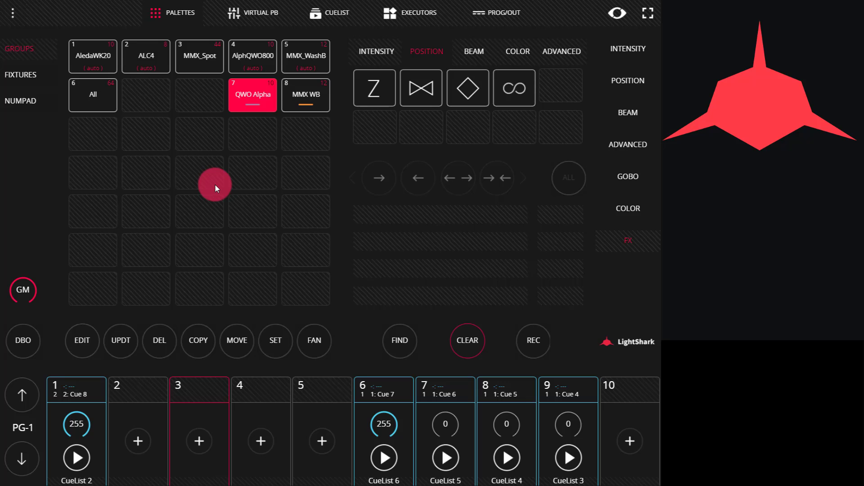
{"action": "left_click", "coordinate": [633, 86]}
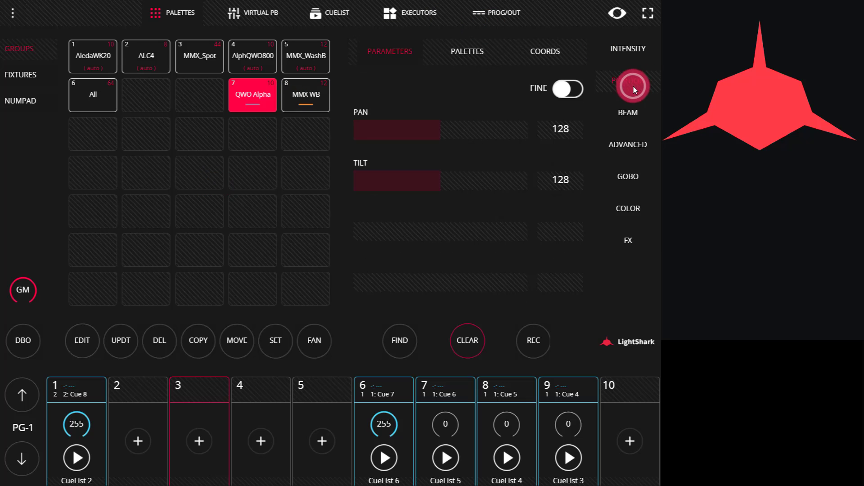
{"action": "left_click", "coordinate": [453, 54]}
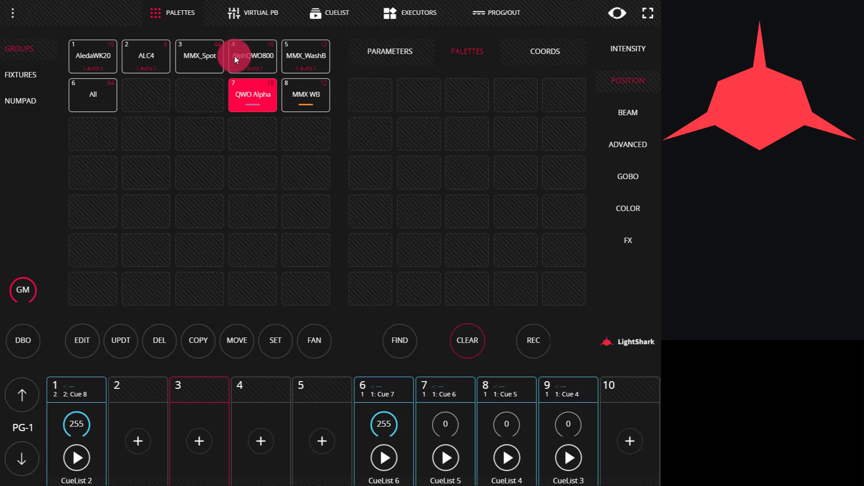
{"action": "left_click", "coordinate": [237, 89]}
{"action": "left_click", "coordinate": [82, 59]}
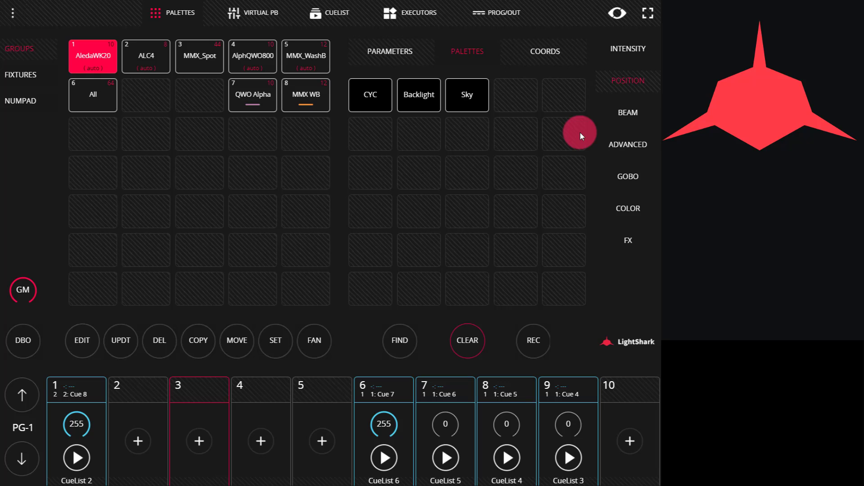
- Open the advanced FX editor for the AledaWK20 group and add an effect layer
{"action": "left_click", "coordinate": [631, 243]}
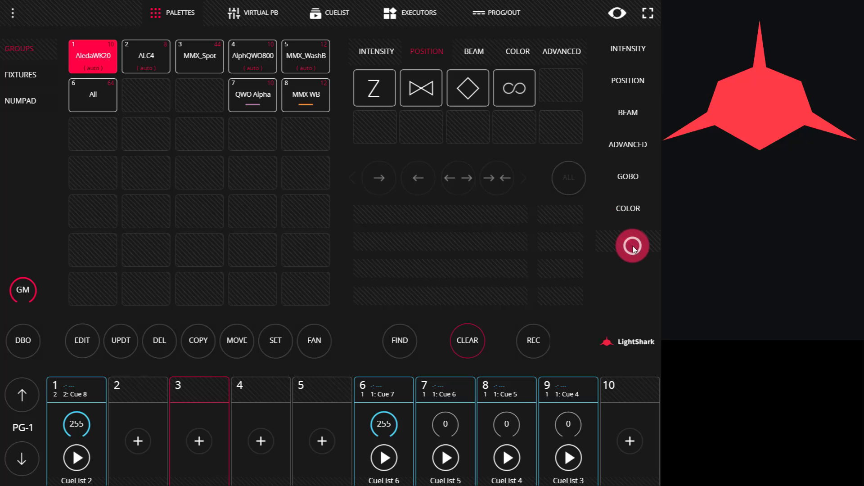
{"action": "left_click", "coordinate": [376, 58]}
{"action": "left_click", "coordinate": [446, 49]}
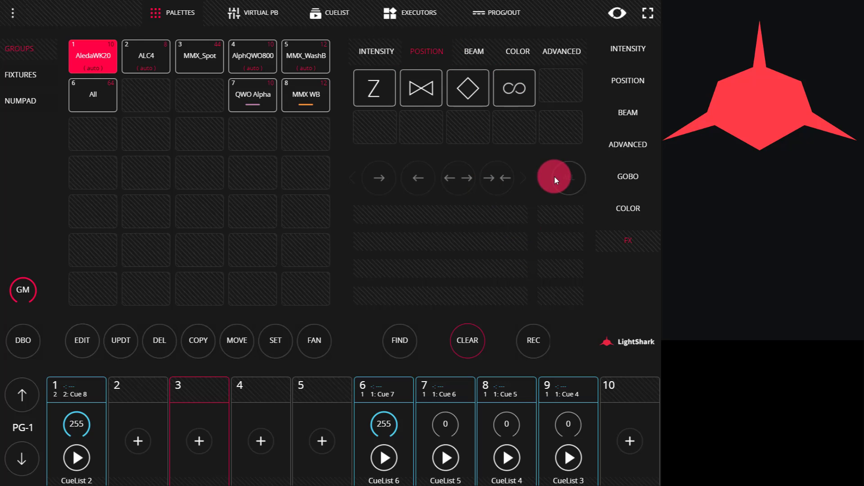
{"action": "left_click", "coordinate": [562, 51]}
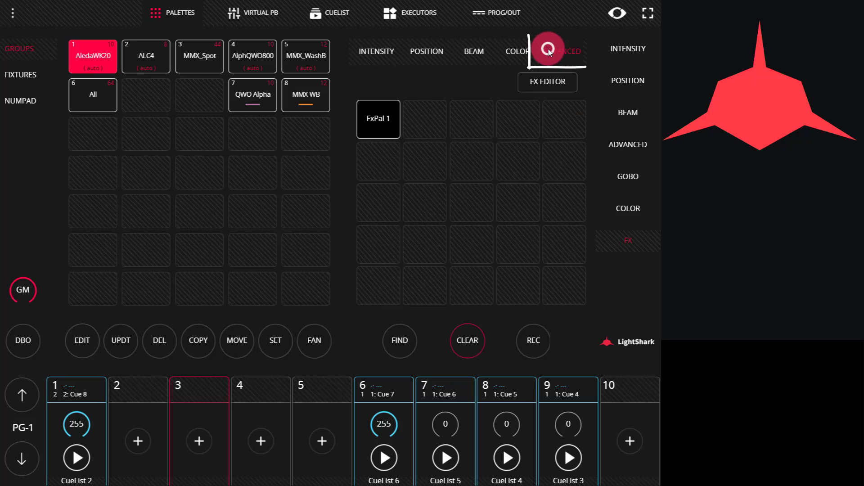
{"action": "left_click", "coordinate": [546, 80]}
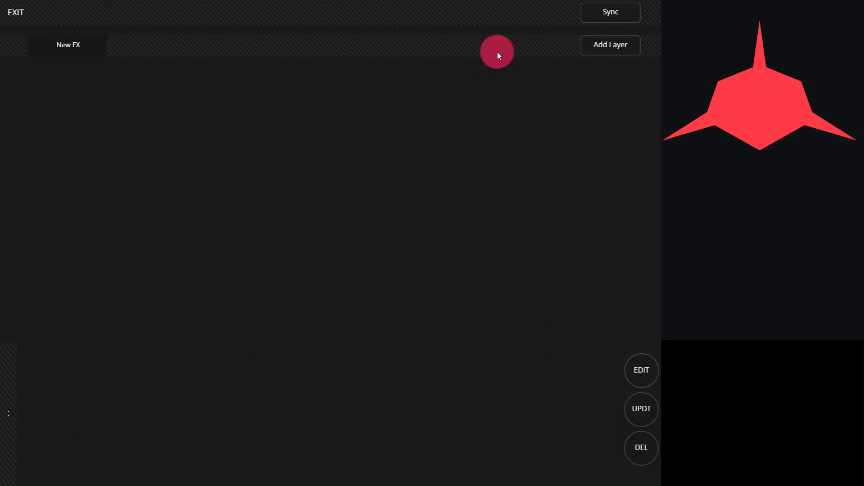
{"action": "left_click", "coordinate": [591, 47]}
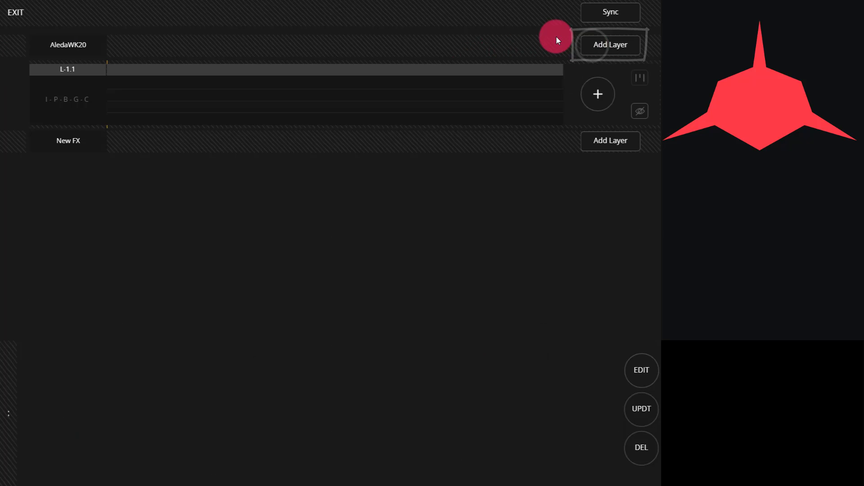
- Add the intensity palette Palette 5 to the AledaWK20 effect layer L-1.1
{"action": "left_click", "coordinate": [599, 92]}
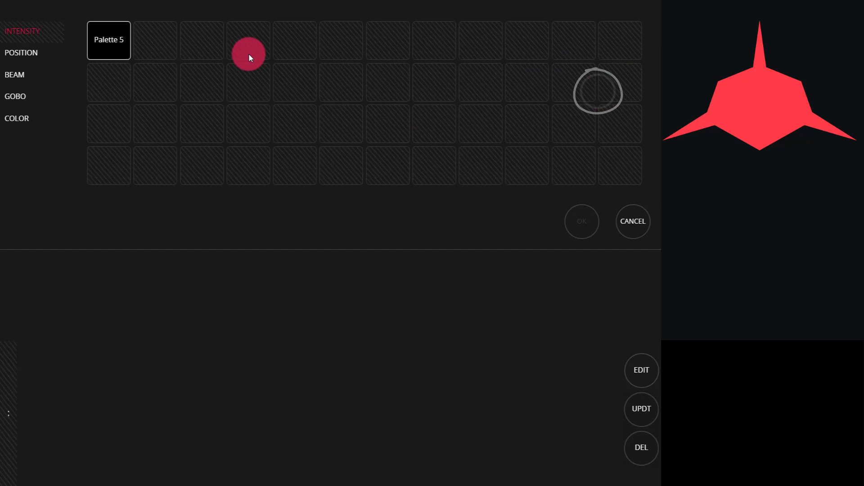
{"action": "left_click", "coordinate": [36, 55]}
{"action": "left_click", "coordinate": [29, 72]}
{"action": "left_click", "coordinate": [27, 33]}
{"action": "left_click", "coordinate": [96, 46]}
{"action": "left_click", "coordinate": [583, 220]}
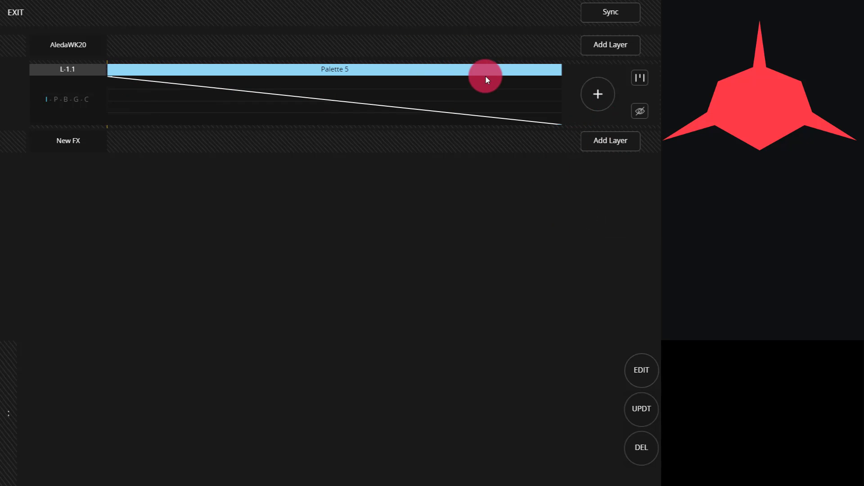
- Leave the FX editor, recall intensity Palette 5 for AledaWK20, and clear the programmed values and selection
{"action": "left_click", "coordinate": [19, 13]}
{"action": "left_click", "coordinate": [376, 120]}
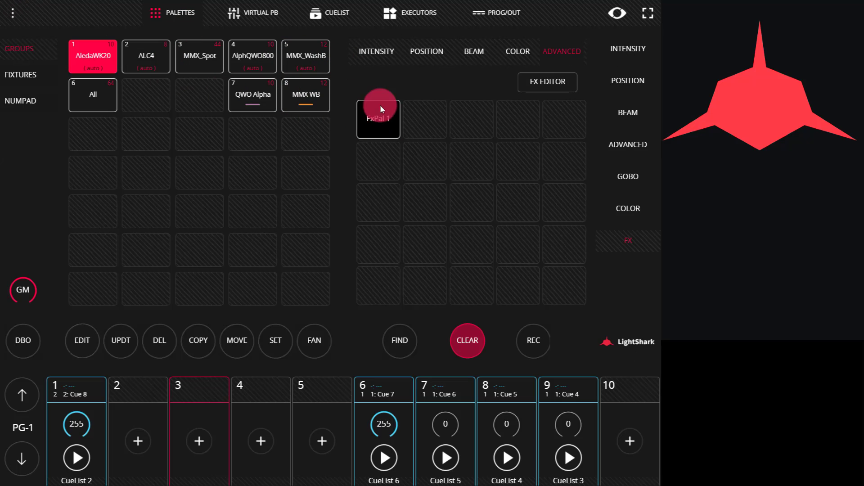
{"action": "left_click", "coordinate": [378, 51]}
{"action": "left_click", "coordinate": [613, 53]}
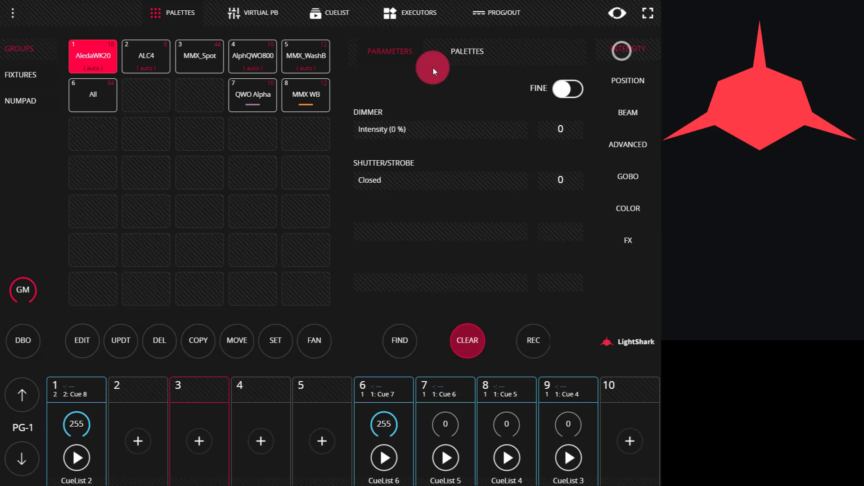
{"action": "left_click", "coordinate": [449, 73]}
{"action": "left_click", "coordinate": [368, 95]}
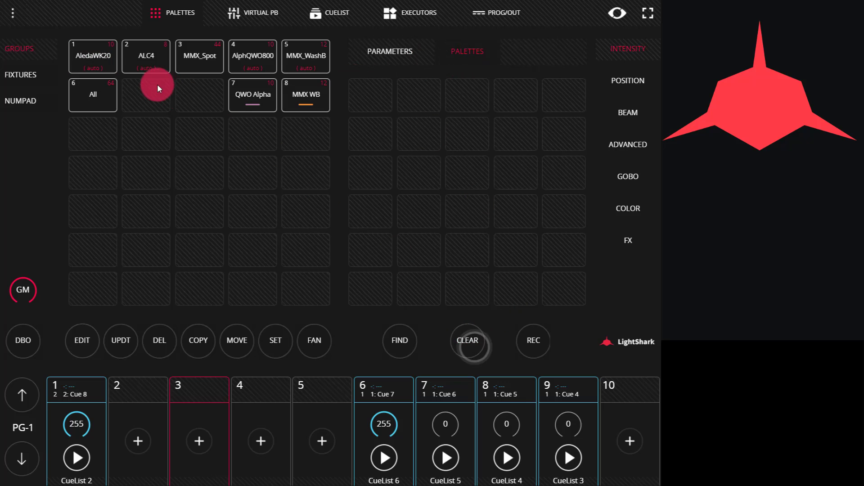
{"action": "left_click", "coordinate": [107, 284]}
- Light the AledaWK20 fixtures with Find, record this look as an intensity palette beside Palette 5, and clear the programmer
{"action": "left_click", "coordinate": [103, 56]}
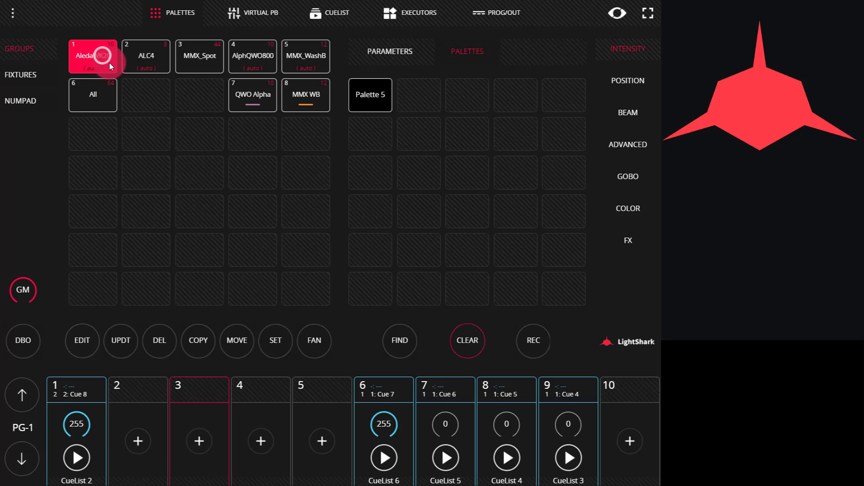
{"action": "left_click", "coordinate": [405, 337]}
{"action": "left_click", "coordinate": [543, 345]}
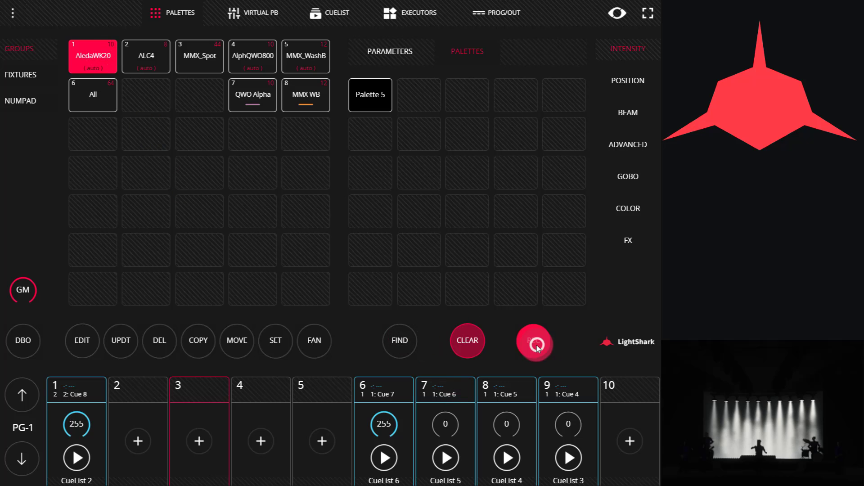
{"action": "left_click", "coordinate": [404, 111]}
{"action": "left_click", "coordinate": [508, 370]}
{"action": "left_click", "coordinate": [460, 331]}
{"action": "left_click", "coordinate": [631, 54]}
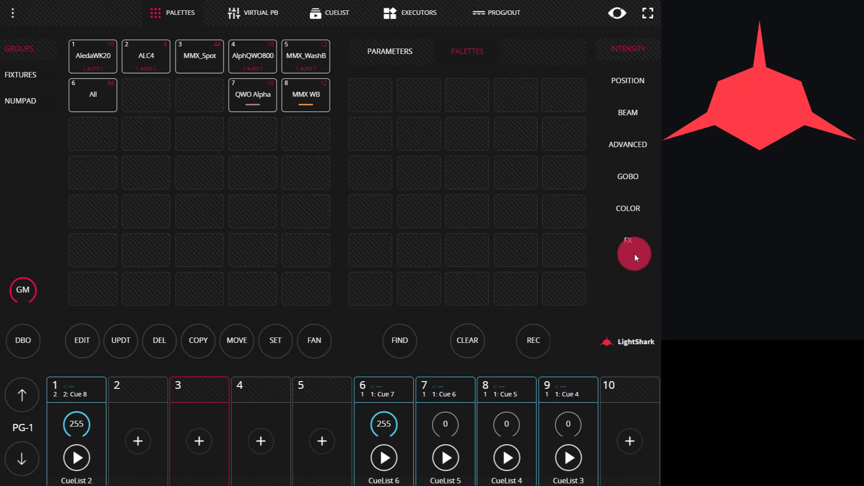
- Select the AledaWK20 group and open the advanced FX editor for it
{"action": "left_click", "coordinate": [634, 240]}
{"action": "left_click", "coordinate": [281, 86]}
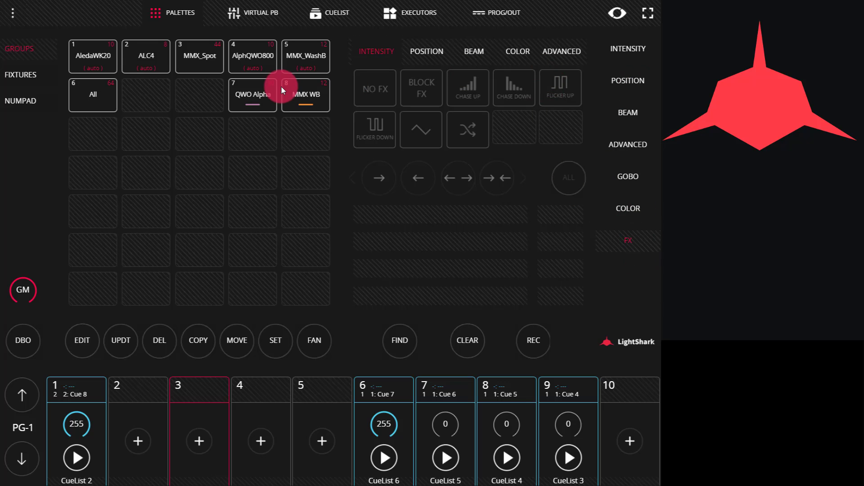
{"action": "left_click", "coordinate": [117, 55]}
{"action": "left_click", "coordinate": [505, 116]}
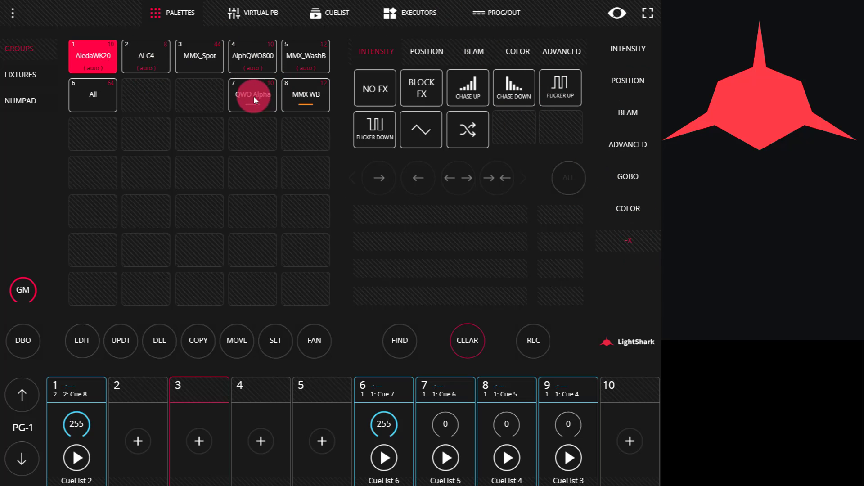
{"action": "left_click", "coordinate": [568, 51]}
{"action": "left_click", "coordinate": [535, 88]}
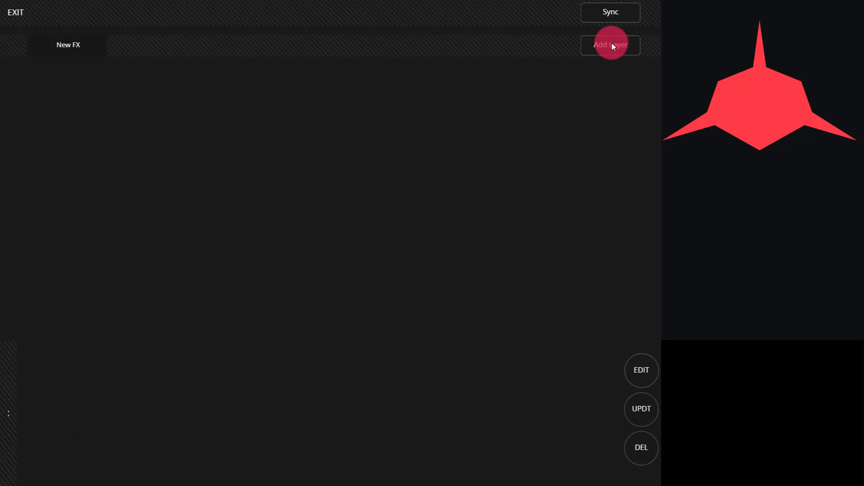
- Add a layer to the AledaWK20 effect and fill it with the CYC and Sky position palettes
{"action": "left_click", "coordinate": [611, 46]}
{"action": "left_click", "coordinate": [597, 90]}
{"action": "left_click", "coordinate": [58, 51]}
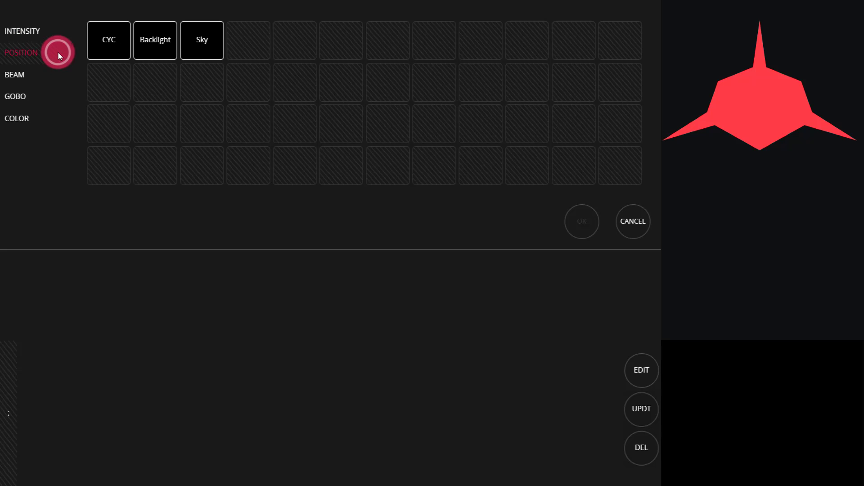
{"action": "left_click", "coordinate": [105, 46]}
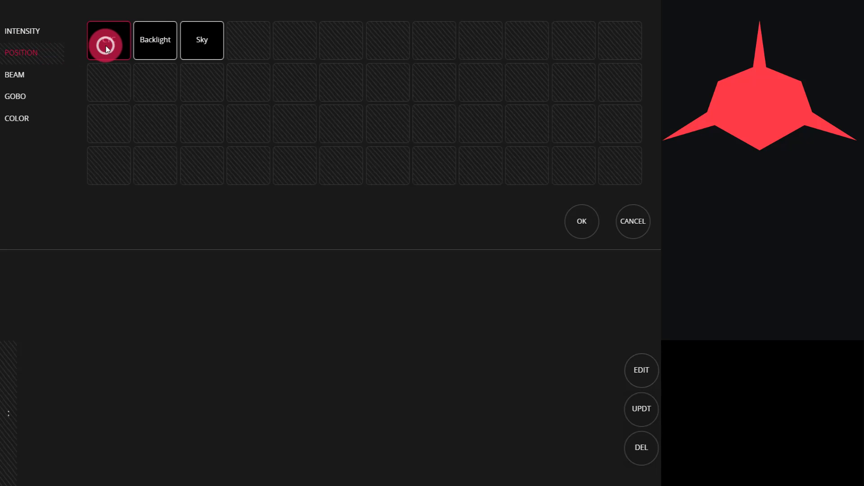
{"action": "left_click", "coordinate": [583, 227]}
{"action": "left_click", "coordinate": [594, 108]}
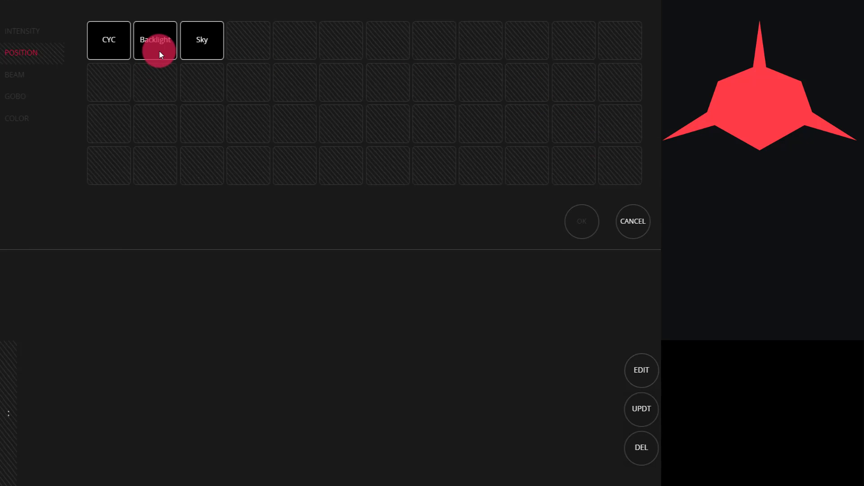
{"action": "left_click", "coordinate": [204, 44]}
{"action": "left_click", "coordinate": [581, 222]}
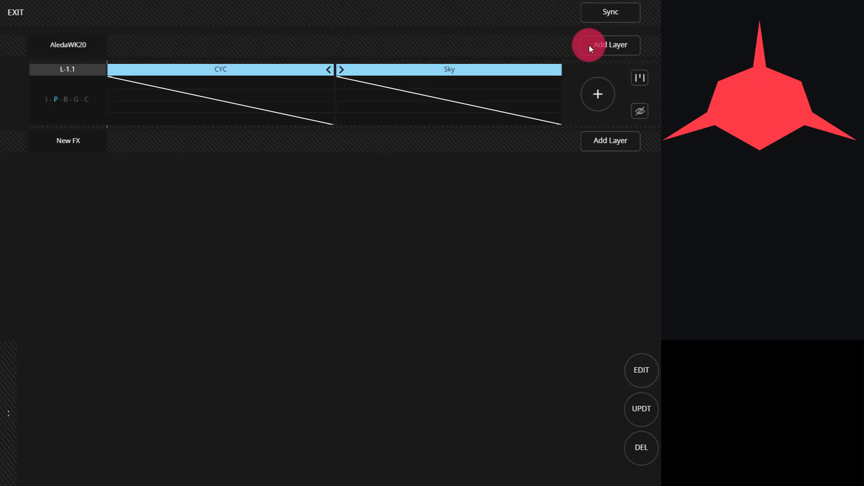
- Add a second layer to the AledaWK20 effect containing the intensity palettes Palette 5 and Palette 6
{"action": "left_click", "coordinate": [602, 52]}
{"action": "left_click", "coordinate": [460, 155]}
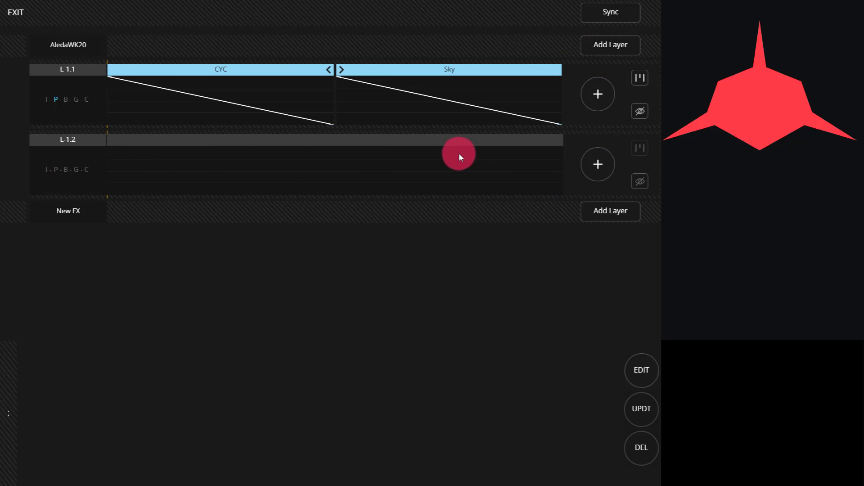
{"action": "left_click", "coordinate": [592, 164]}
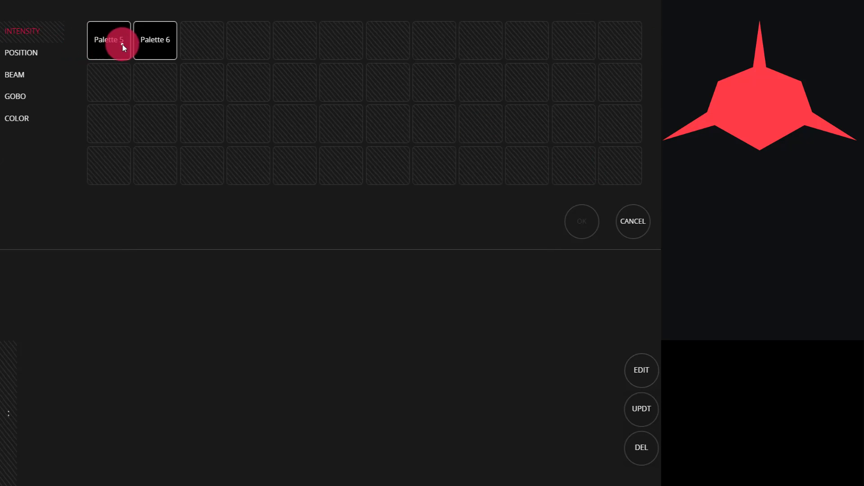
{"action": "left_click", "coordinate": [121, 45]}
{"action": "left_click", "coordinate": [581, 221]}
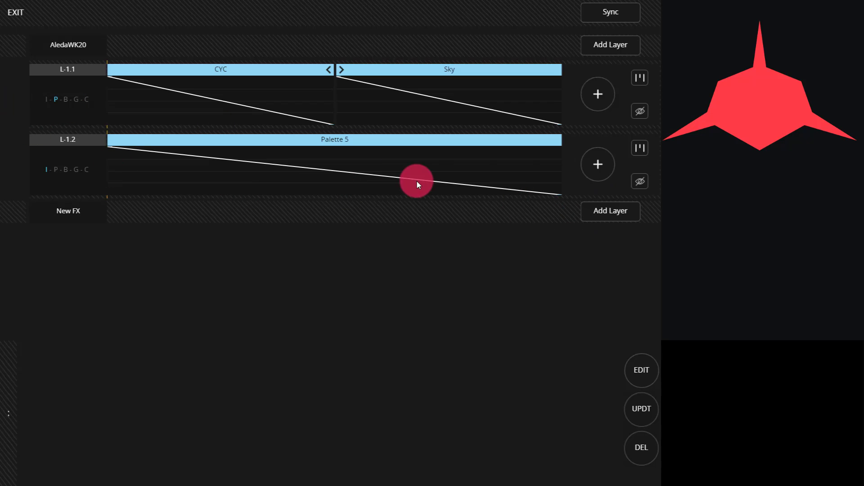
{"action": "left_click", "coordinate": [575, 169]}
{"action": "left_click", "coordinate": [156, 38]}
{"action": "left_click", "coordinate": [578, 221]}
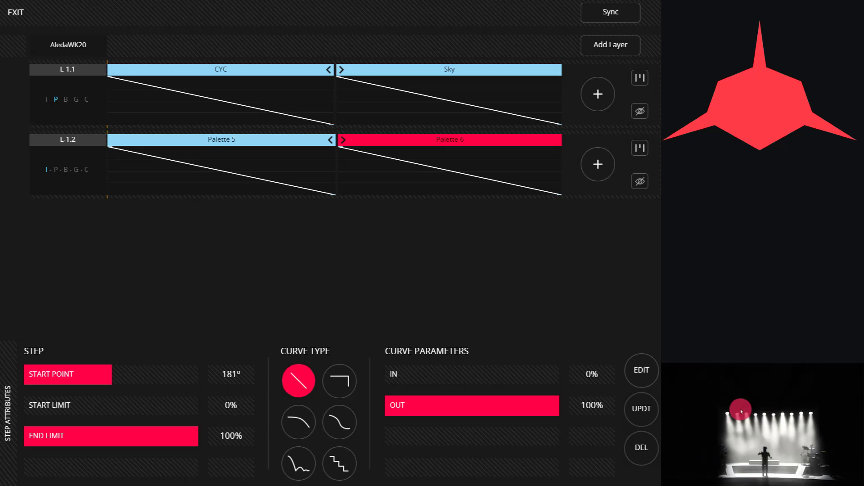
- Change the curve type of the Palette 6 and Palette 5 steps in layer L-1.2 to the snap curve
{"action": "left_click", "coordinate": [340, 381]}
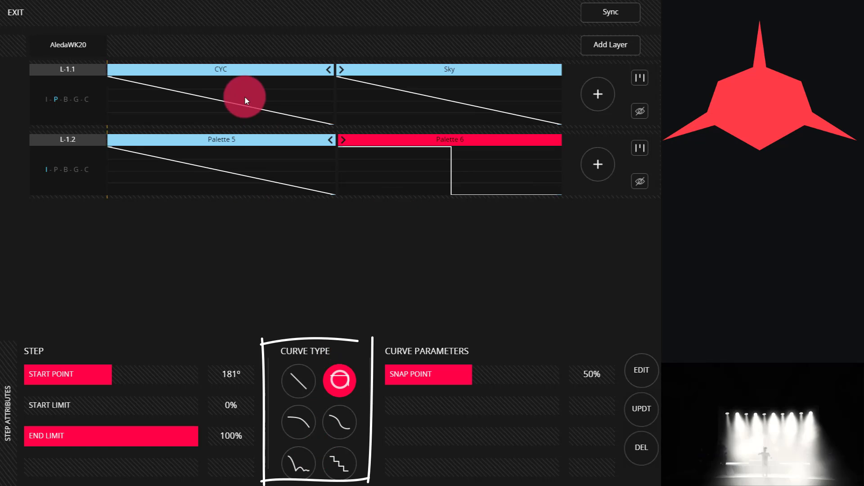
{"action": "left_click", "coordinate": [231, 139]}
{"action": "left_click", "coordinate": [338, 382]}
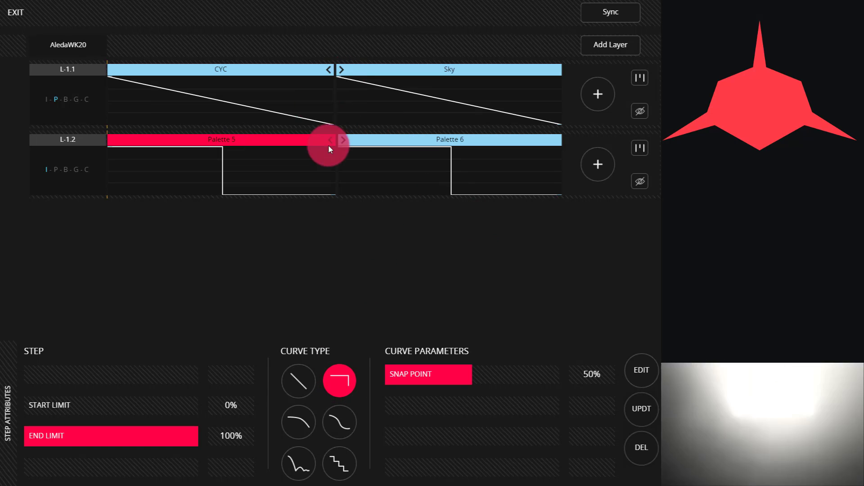
- Set the snap point of the Palette 5 step and the Palette 6 step in layer L-1.2 to 0%
{"action": "left_click", "coordinate": [407, 137]}
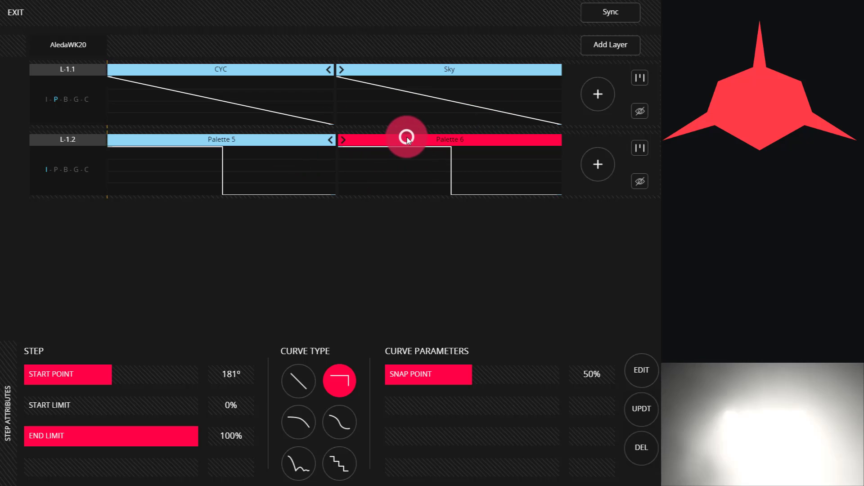
{"action": "left_click", "coordinate": [239, 136]}
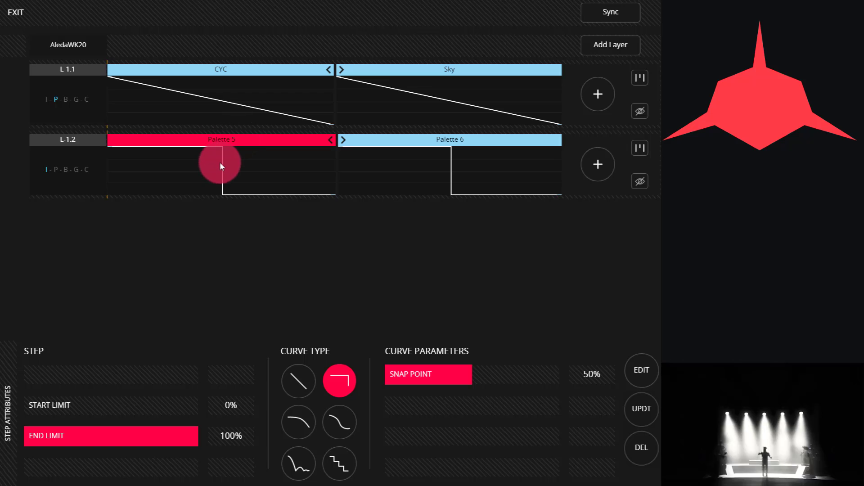
{"action": "left_click", "coordinate": [397, 373]}
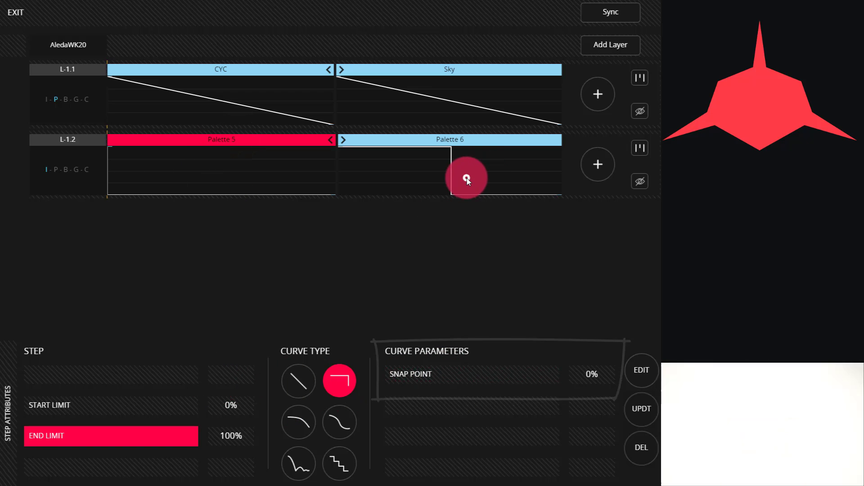
{"action": "left_click", "coordinate": [447, 139]}
{"action": "left_click_drag", "start_coordinate": [456, 372], "coordinate": [277, 376]}
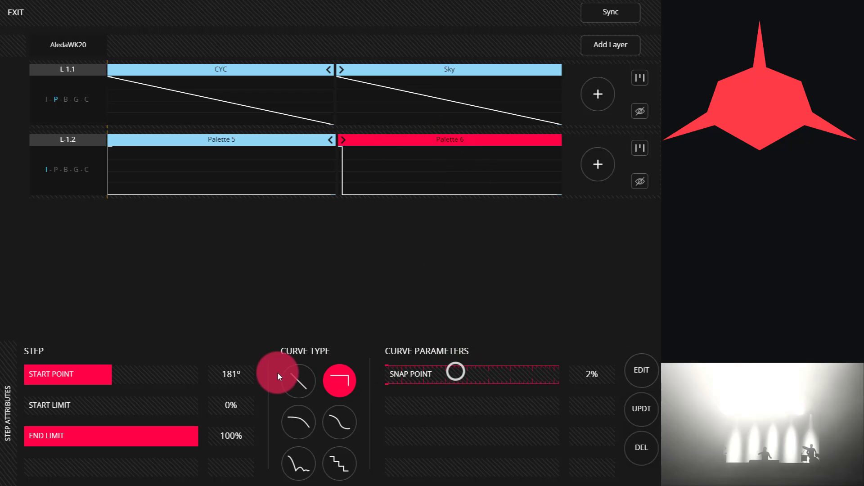
{"action": "left_click", "coordinate": [458, 373]}
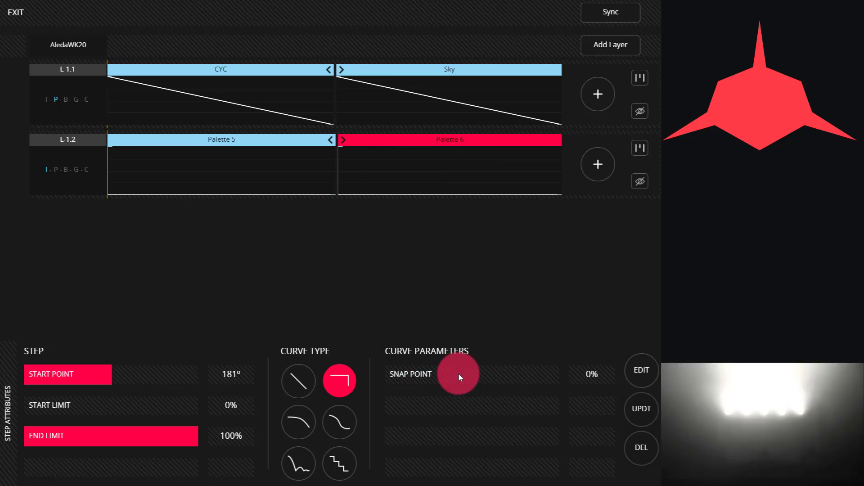
- Set the snap point to 45% for the Palette 6 step and 42% for the Palette 5 step
{"action": "left_click", "coordinate": [417, 373]}
{"action": "left_click_drag", "start_coordinate": [503, 371], "coordinate": [112, 166]}
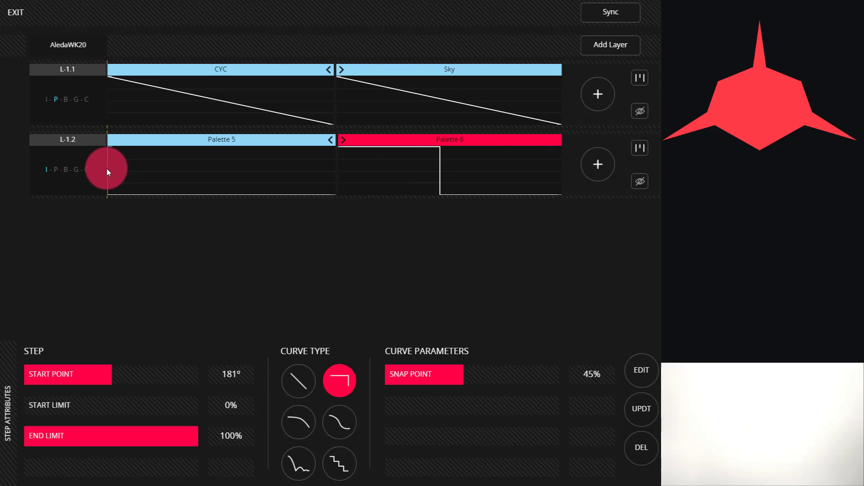
{"action": "left_click", "coordinate": [106, 168]}
{"action": "left_click_drag", "start_coordinate": [410, 371], "coordinate": [535, 368]}
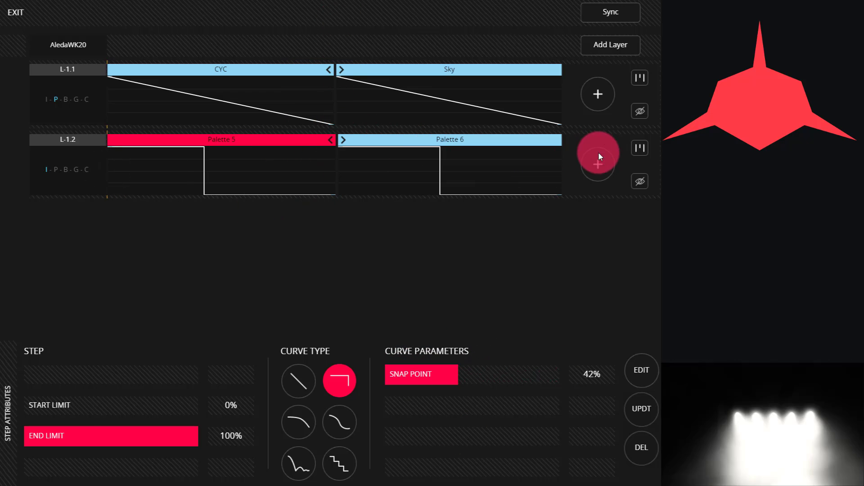
{"action": "left_click", "coordinate": [594, 15]}
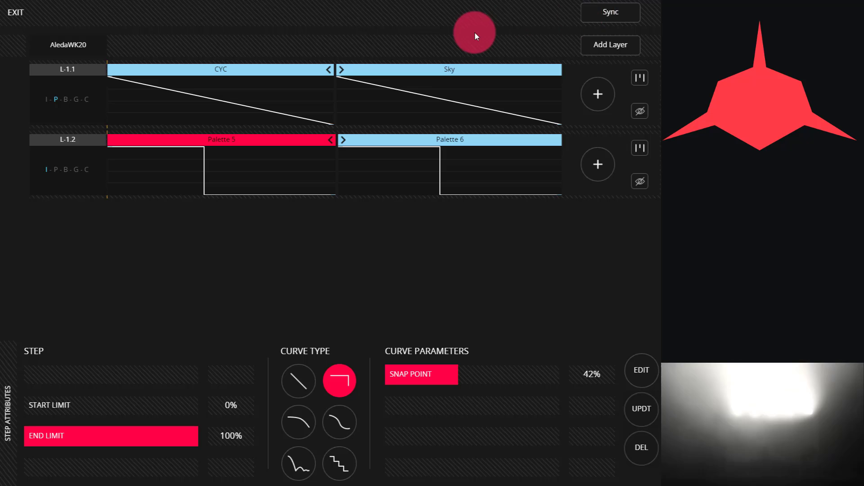
{"action": "left_click", "coordinate": [592, 87]}
{"action": "left_click", "coordinate": [36, 49]}
{"action": "left_click", "coordinate": [592, 221]}
{"action": "left_click", "coordinate": [632, 221]}
- Reopen the FX editor with the AledaWK20 group selected and add the Backlight position palette to layer L-1.1
{"action": "left_click", "coordinate": [20, 8]}
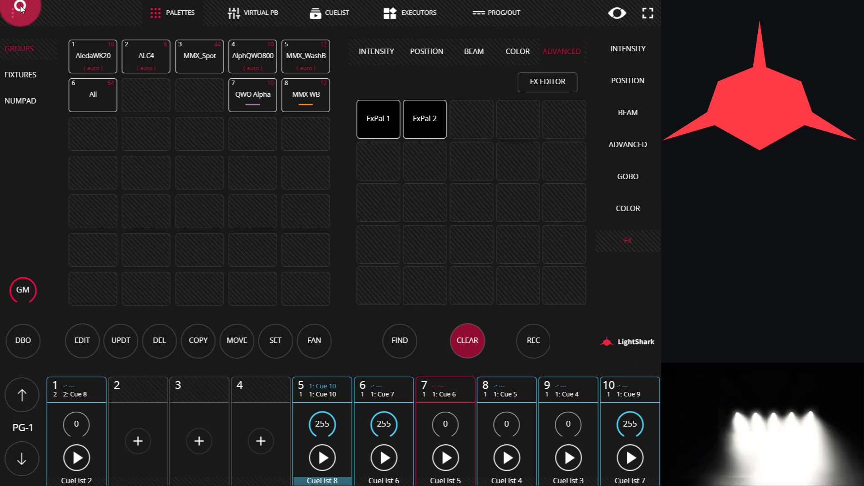
{"action": "left_click", "coordinate": [116, 71]}
{"action": "left_click", "coordinate": [563, 80]}
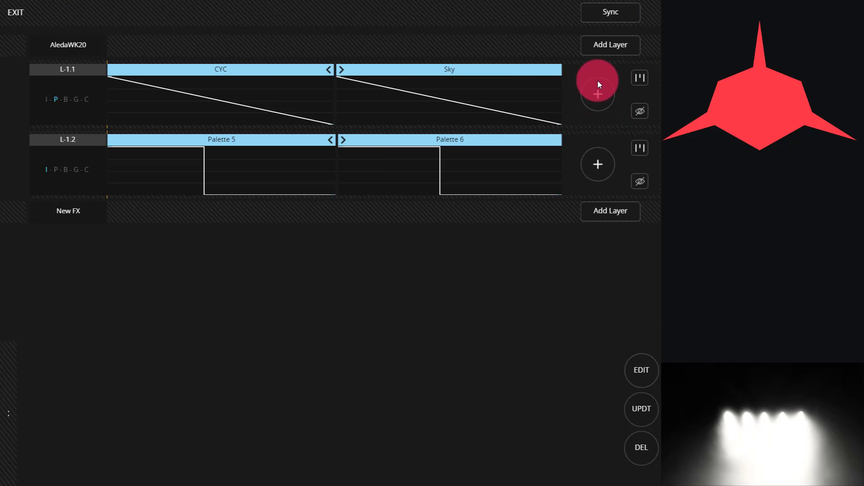
{"action": "left_click", "coordinate": [597, 94]}
{"action": "left_click", "coordinate": [158, 30]}
{"action": "left_click", "coordinate": [583, 230]}
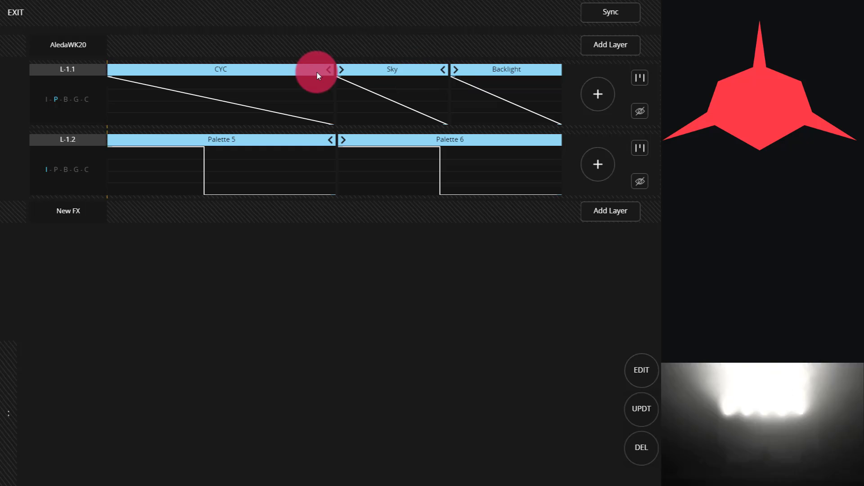
- Resize the position steps in layer L-1.1 so that Sky starts at 108° and Backlight at 180°
{"action": "left_click_drag", "start_coordinate": [334, 72], "coordinate": [244, 72]}
{"action": "left_click", "coordinate": [360, 89]}
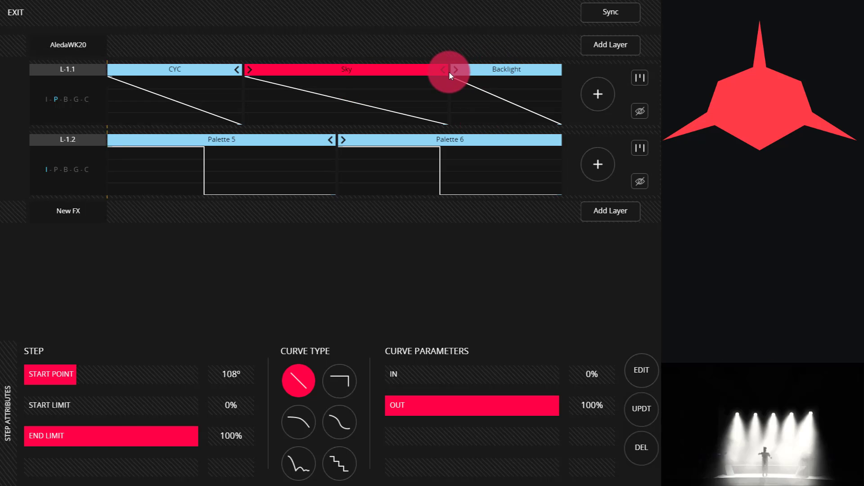
{"action": "left_click_drag", "start_coordinate": [449, 72], "coordinate": [334, 83]}
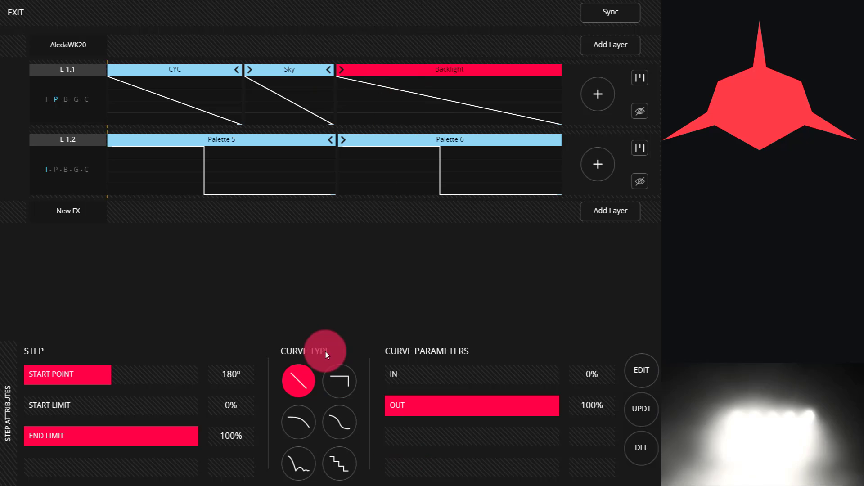
- Select layer L-1.1 and adjust its size and offset attributes
{"action": "left_click", "coordinate": [93, 75]}
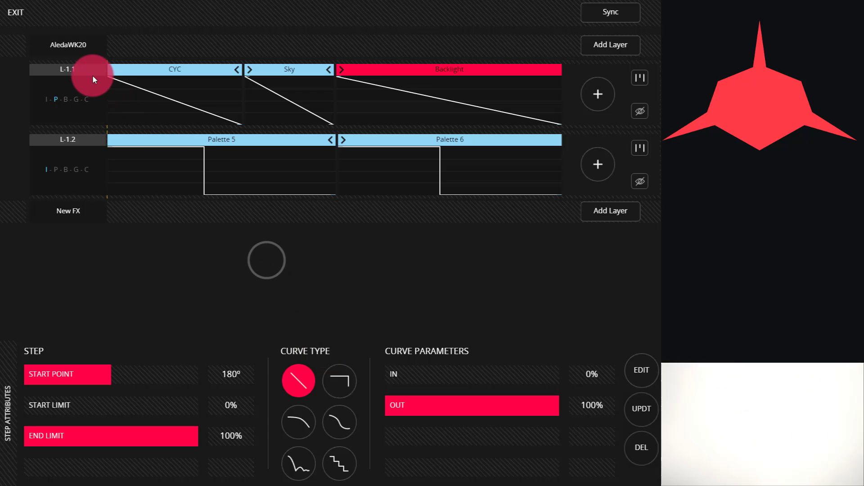
{"action": "left_click", "coordinate": [80, 73]}
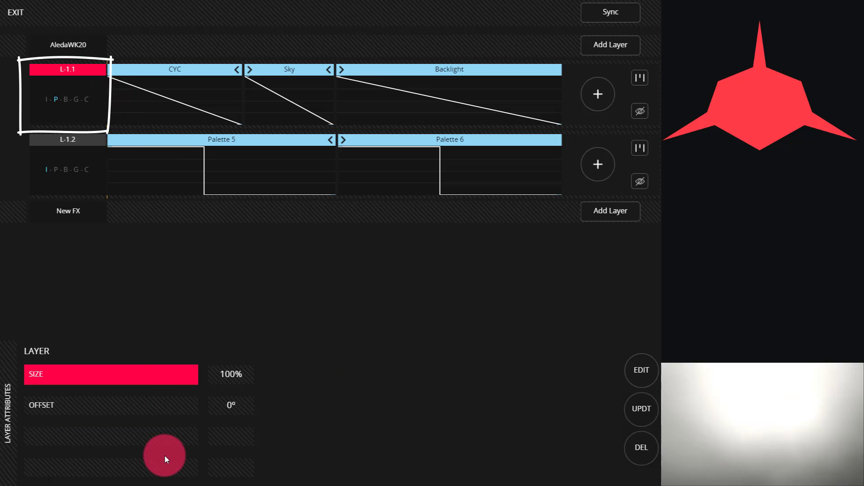
{"action": "mouse_move", "coordinate": [189, 368]}
{"action": "left_mouse_down"}
{"action": "mouse_move", "coordinate": [15, 357]}
{"action": "mouse_move", "coordinate": [238, 403]}
{"action": "left_mouse_up"}
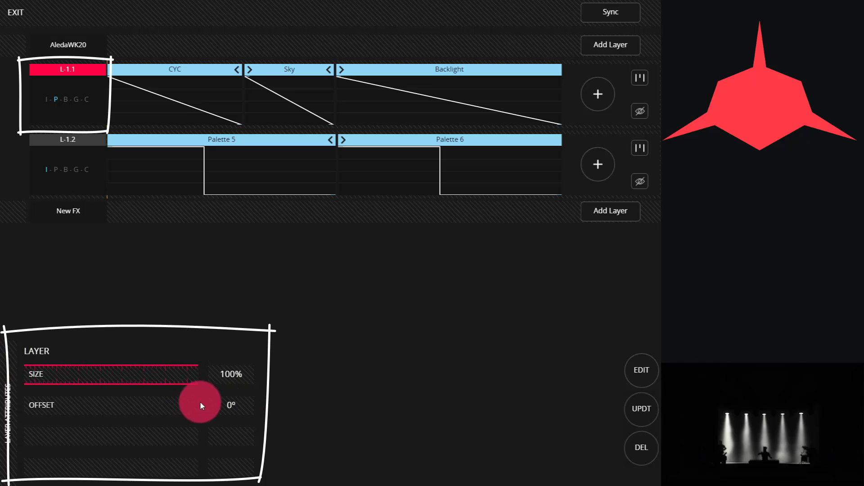
{"action": "mouse_move", "coordinate": [182, 402]}
{"action": "left_mouse_down"}
{"action": "mouse_move", "coordinate": [38, 406]}
{"action": "mouse_move", "coordinate": [212, 416]}
{"action": "mouse_move", "coordinate": [13, 405]}
{"action": "mouse_move", "coordinate": [308, 405]}
{"action": "left_mouse_up"}
{"action": "left_click_drag", "start_coordinate": [169, 375], "coordinate": [166, 376]}
- For the whole AledaWK20 effect, set the direction to horizontally outward (← →) and the phase to 233°
{"action": "left_click", "coordinate": [68, 60]}
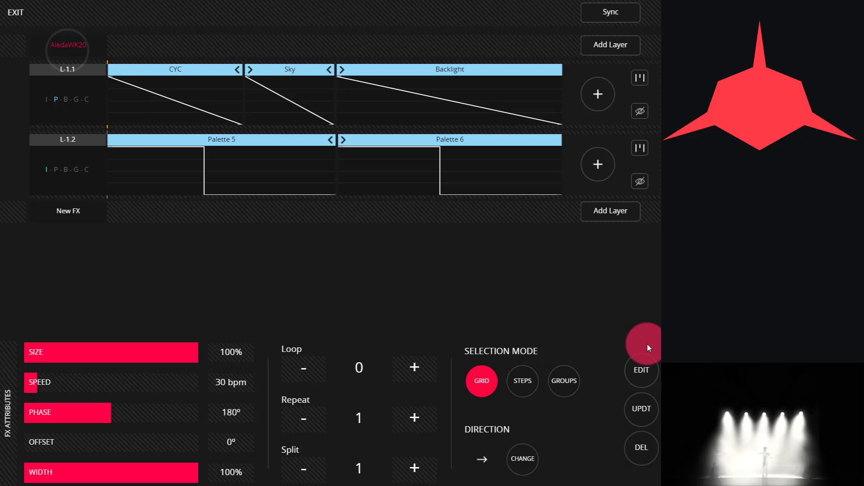
{"action": "left_click", "coordinate": [535, 421]}
{"action": "left_click", "coordinate": [534, 451]}
{"action": "left_click", "coordinate": [179, 54]}
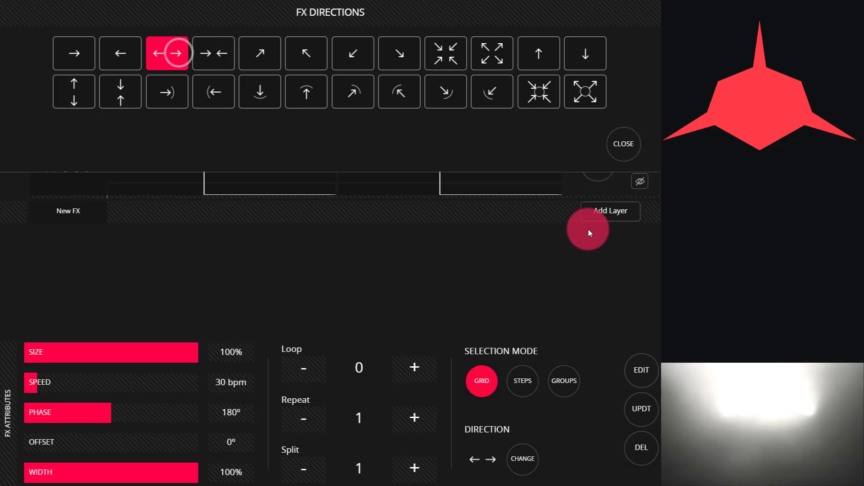
{"action": "left_click", "coordinate": [621, 143]}
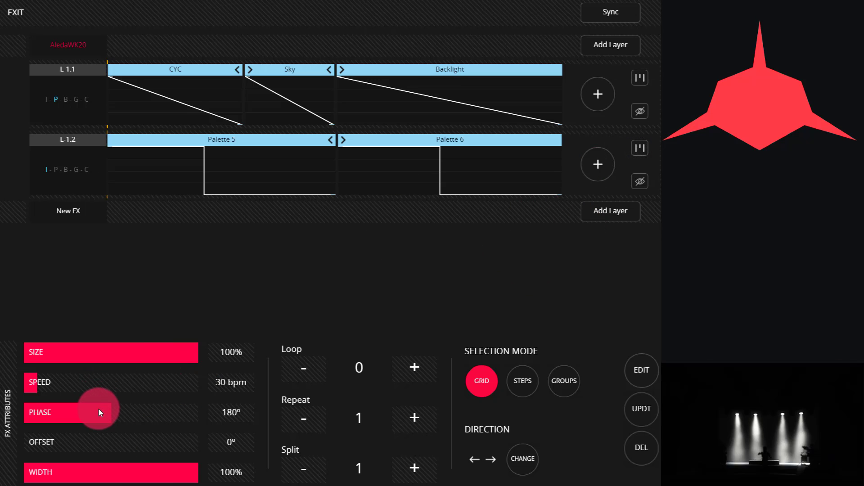
{"action": "left_click_drag", "start_coordinate": [98, 409], "coordinate": [148, 414]}
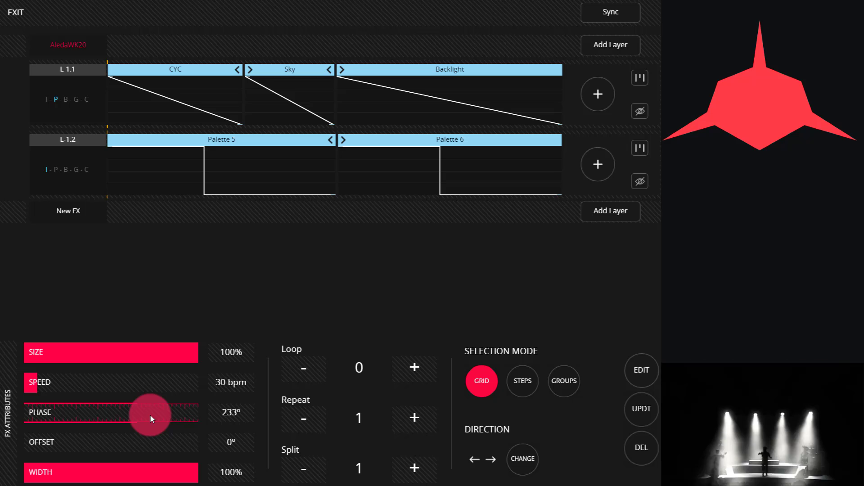
{"action": "left_click_drag", "start_coordinate": [150, 414], "coordinate": [150, 414]}
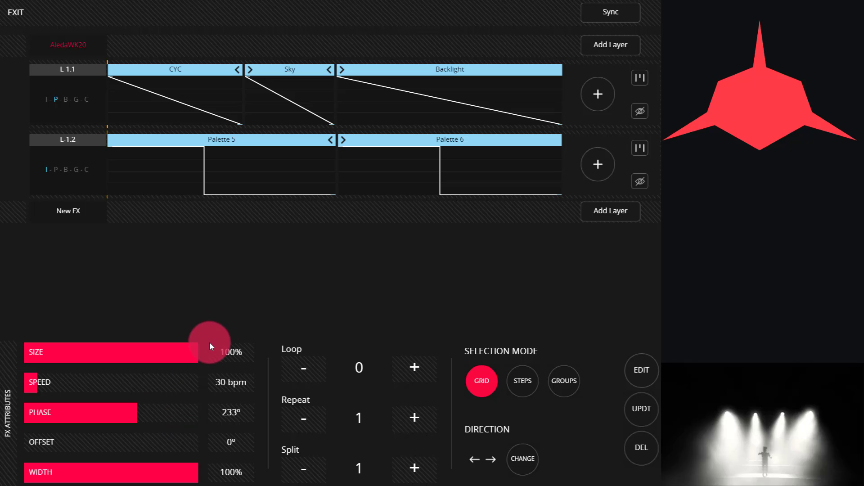